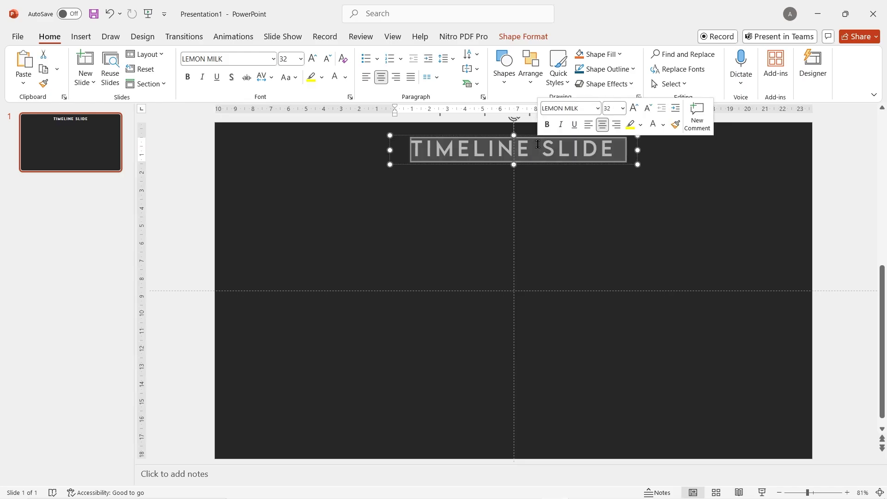
Give the TIMELINE SLIDE title text a white glow with 18 pt size and 80% transparency.
{"action": "right_click", "coordinate": [538, 145]}
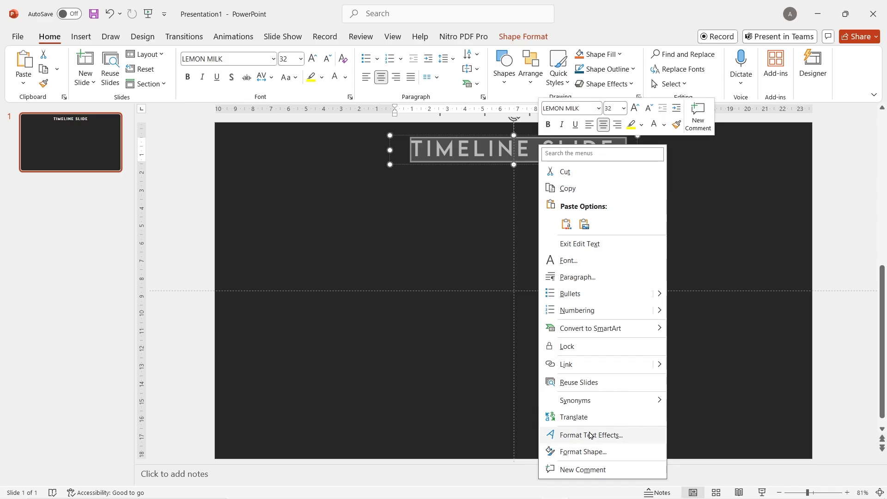
{"action": "left_click", "coordinate": [586, 435]}
{"action": "left_click", "coordinate": [704, 189]}
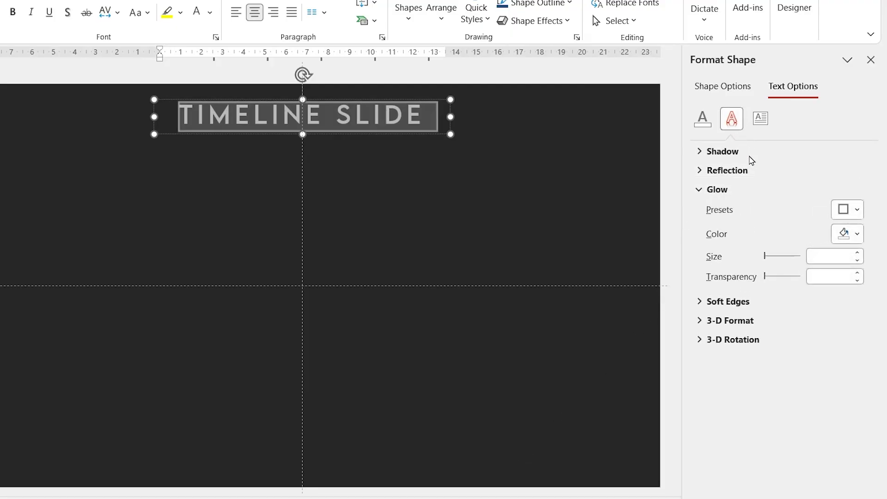
{"action": "left_click", "coordinate": [845, 212]}
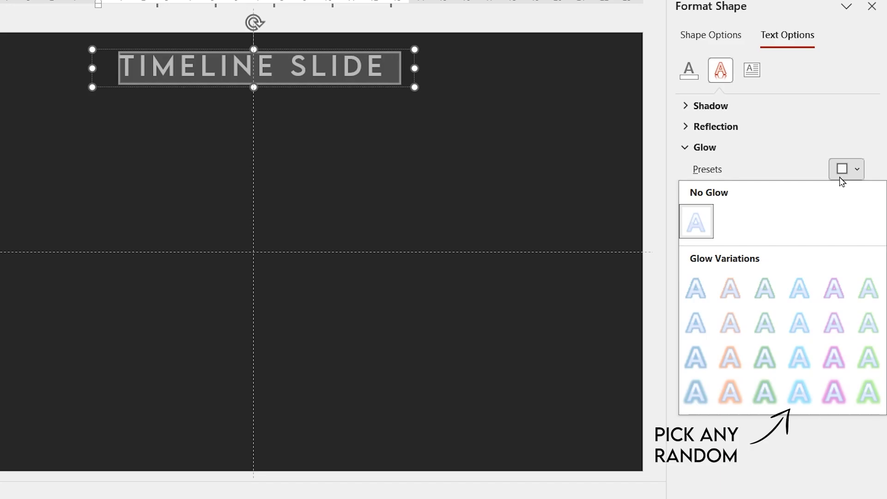
{"action": "left_click", "coordinate": [795, 357]}
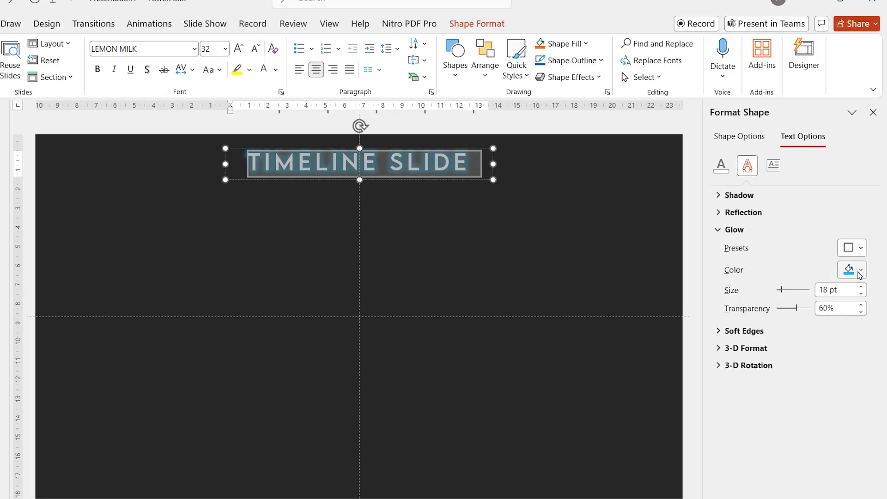
{"action": "left_click", "coordinate": [858, 272]}
{"action": "left_click", "coordinate": [715, 48]}
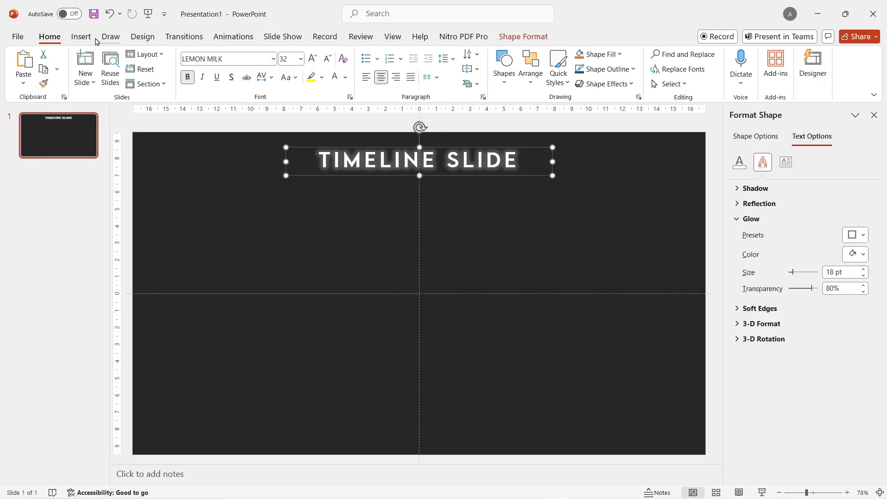
Draw a straight horizontal line about 5 cm long from the slide's left edge along the horizontal centre guide.
{"action": "left_click", "coordinate": [86, 37]}
{"action": "left_click", "coordinate": [250, 65]}
{"action": "left_click", "coordinate": [246, 165]}
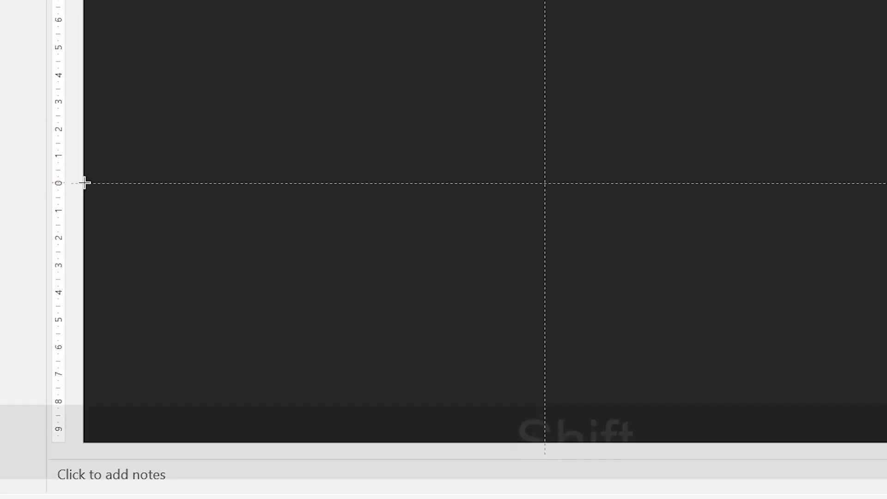
{"action": "left_click_drag", "start_coordinate": [84, 183], "coordinate": [220, 183]}
Set the line's width to 6,02 cm and its outline colour to white.
{"action": "left_click", "coordinate": [781, 138]}
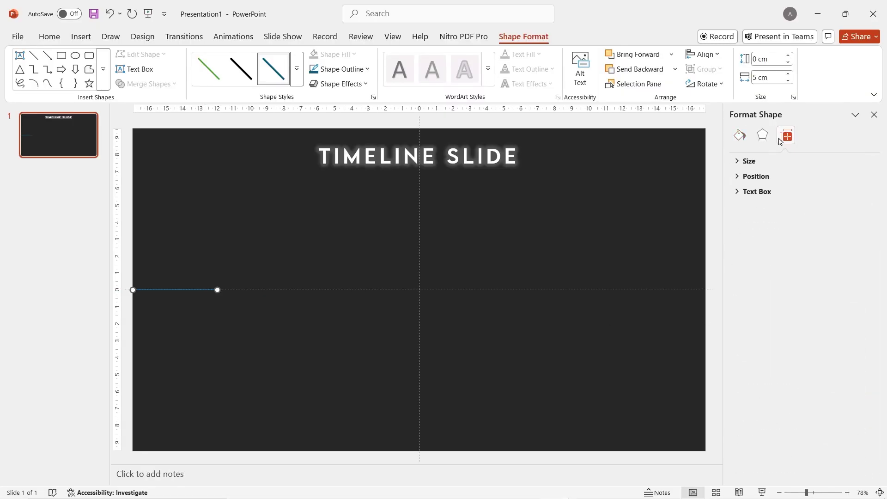
{"action": "left_click", "coordinate": [766, 161]}
{"action": "left_click", "coordinate": [864, 192]}
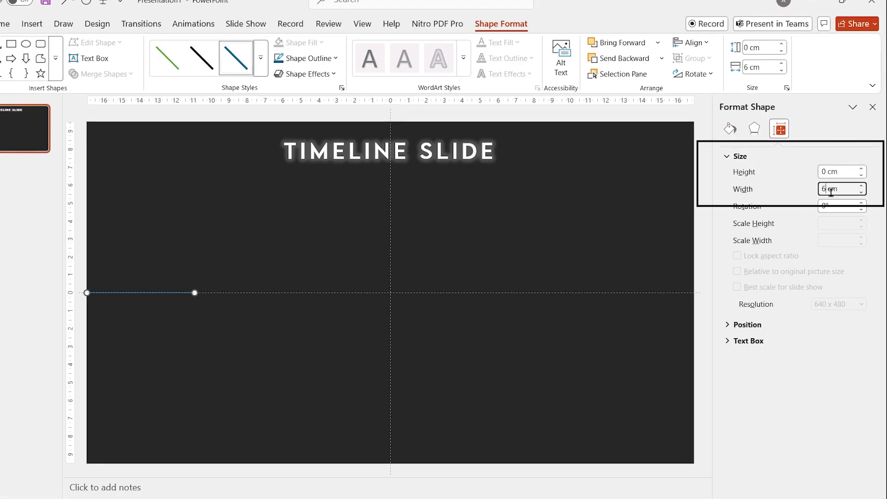
{"action": "left_click", "coordinate": [318, 58]}
{"action": "left_click", "coordinate": [295, 118]}
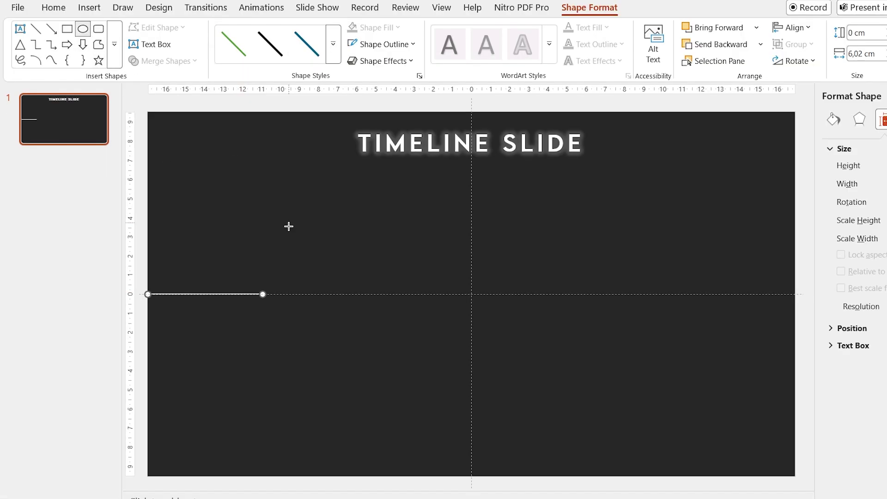
Draw a circle about 0,99 cm across near the line, with no outline and a bright red fill.
{"action": "left_click_drag", "start_coordinate": [300, 267], "coordinate": [324, 291]}
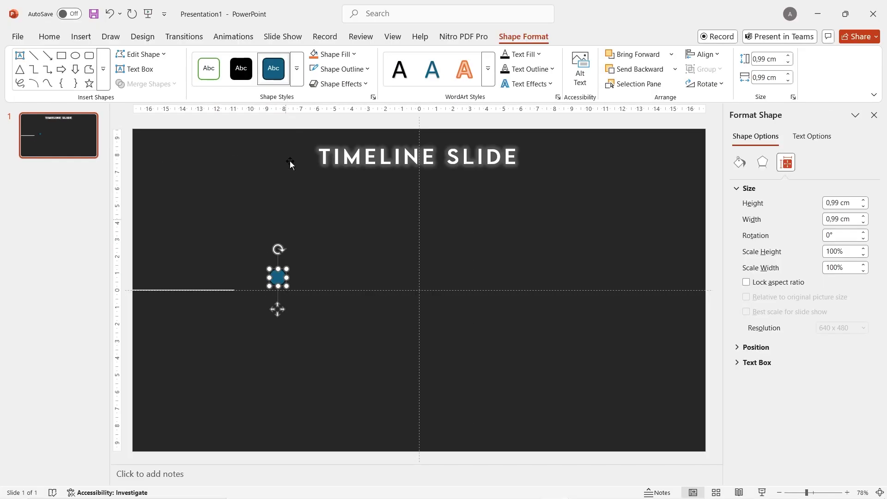
{"action": "left_click", "coordinate": [330, 71]}
{"action": "left_click", "coordinate": [319, 304]}
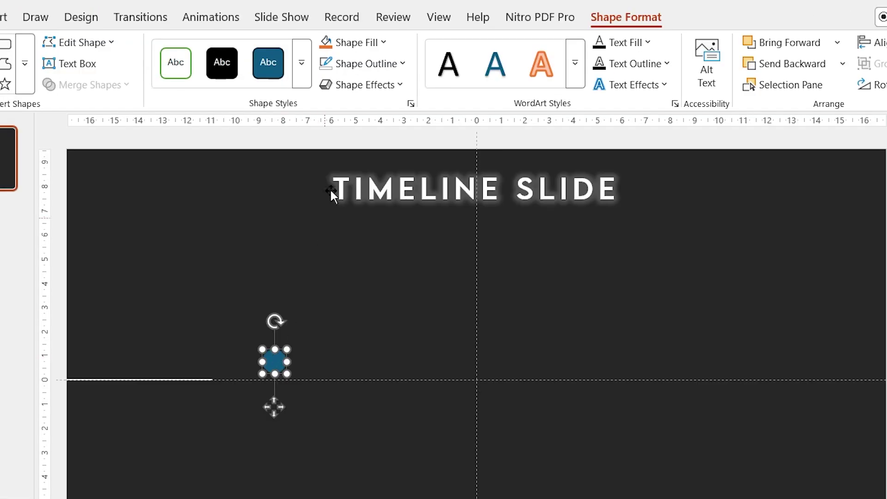
{"action": "left_click", "coordinate": [332, 54]}
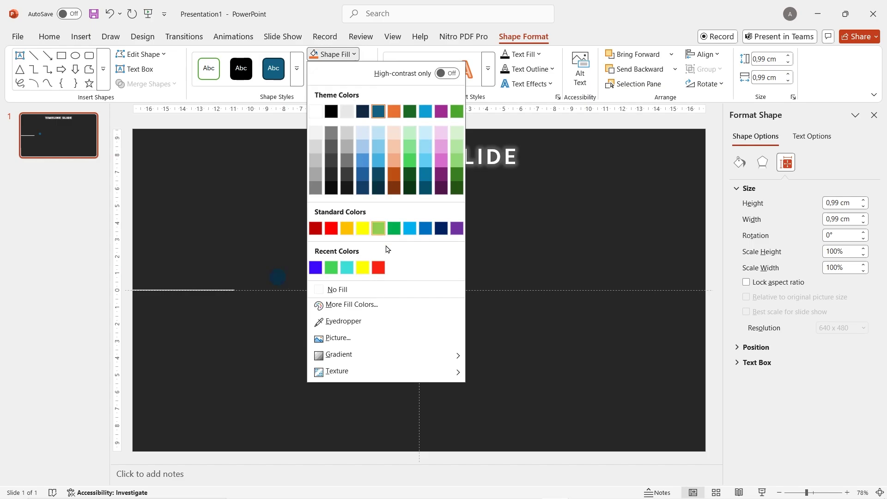
{"action": "left_click", "coordinate": [378, 268]}
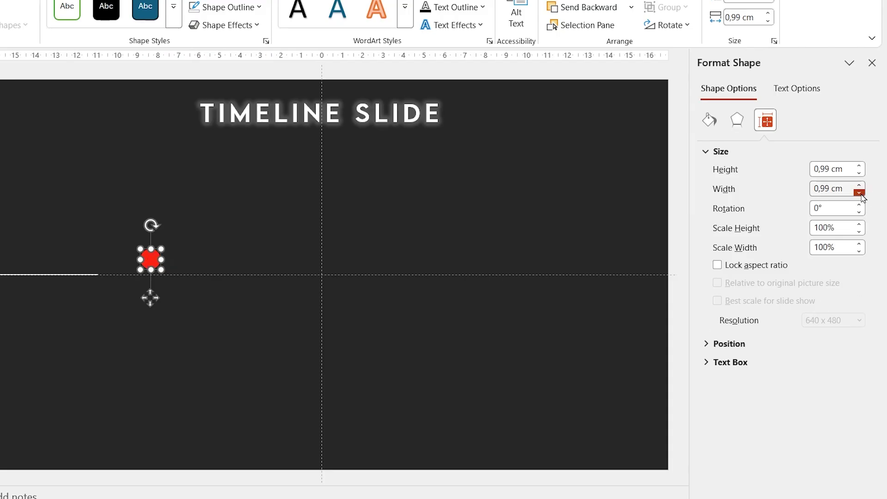
Resize the circle to 0,47 cm by 0,47 cm and place it at the line's inner end, centred on the guide.
{"action": "left_click", "coordinate": [863, 223]}
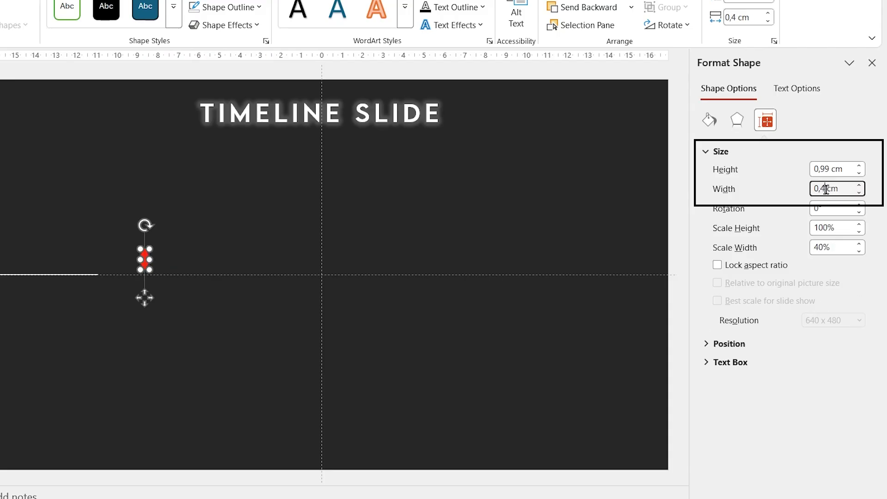
{"action": "double_click", "coordinate": [827, 169]}
{"action": "type", "text": "0,47"}
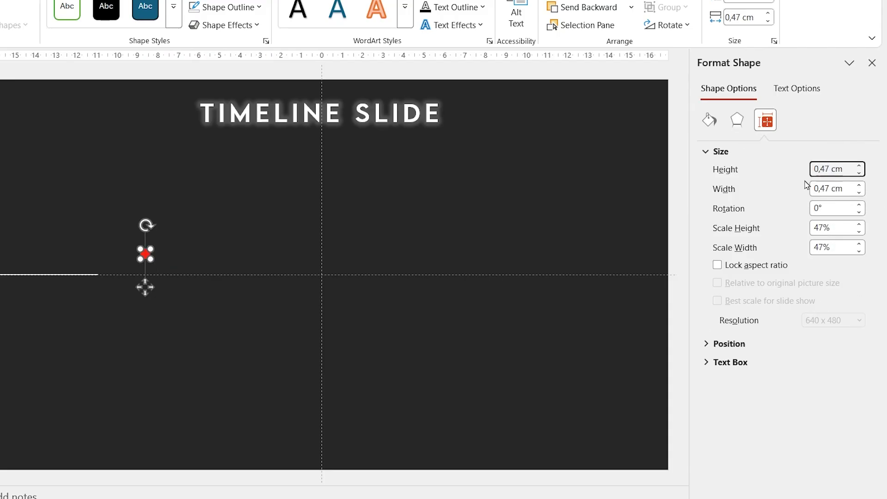
{"action": "scroll", "coordinate": [149, 275], "scroll_direction": "up", "scroll_amount": 5}
{"action": "left_click_drag", "start_coordinate": [320, 275], "coordinate": [294, 271]}
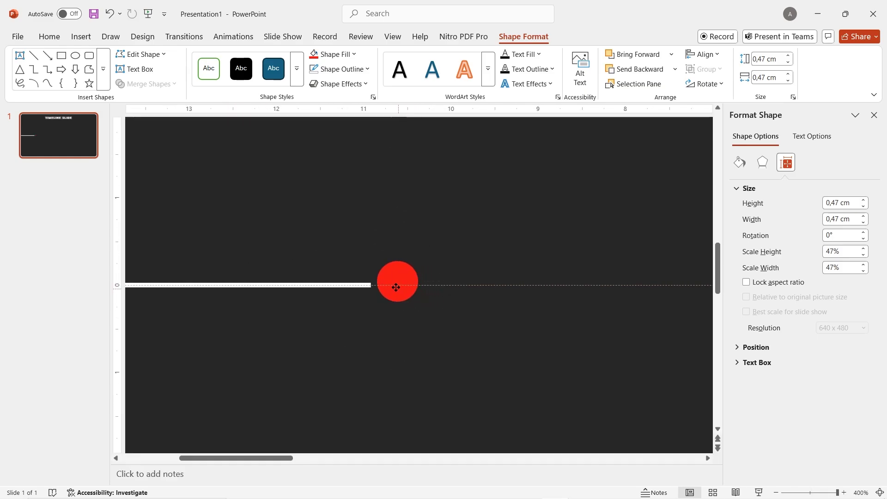
{"action": "scroll", "coordinate": [395, 290], "scroll_direction": "down", "scroll_amount": 6}
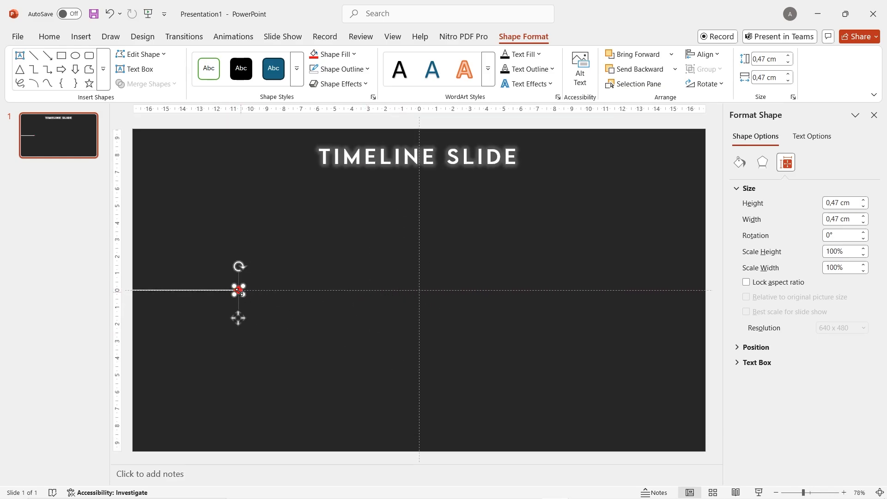
Duplicate the red circle four times and spread the copies along the horizontal guide.
{"action": "key", "text": "ctrl+d"}
{"action": "key", "text": "ctrl+d"}
{"action": "key", "text": "ctrl+d"}
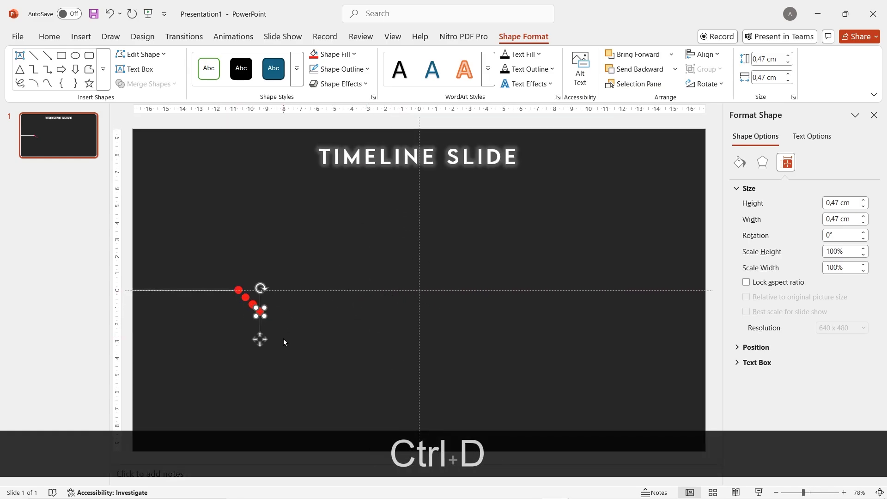
{"action": "key", "text": "ctrl+d"}
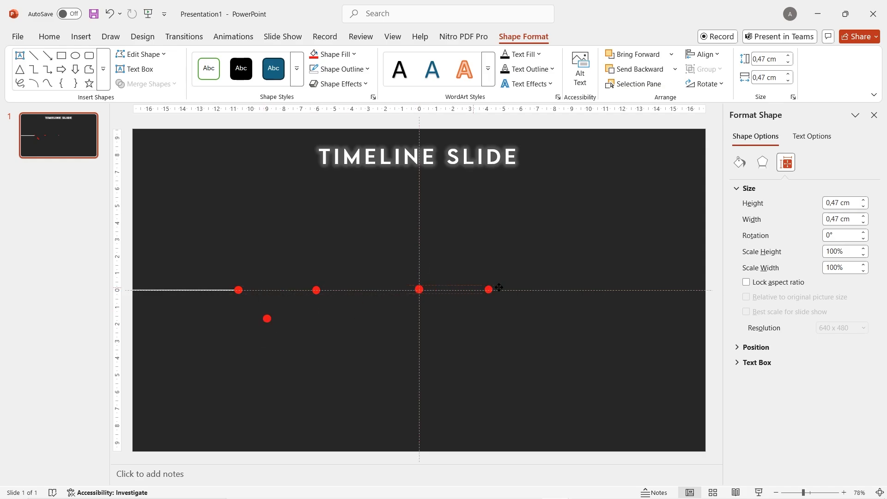
Duplicate the white line and move the copy against the slide's right edge on the horizontal guide.
{"action": "left_click", "coordinate": [193, 291]}
{"action": "key", "text": "ctrl+d"}
{"action": "left_click_drag", "start_coordinate": [204, 301], "coordinate": [665, 290]}
Place the fifth red circle exactly at the inner end of the right-hand line.
{"action": "left_click_drag", "start_coordinate": [265, 318], "coordinate": [601, 291]}
{"action": "scroll", "coordinate": [601, 291], "scroll_direction": "up", "scroll_amount": 10}
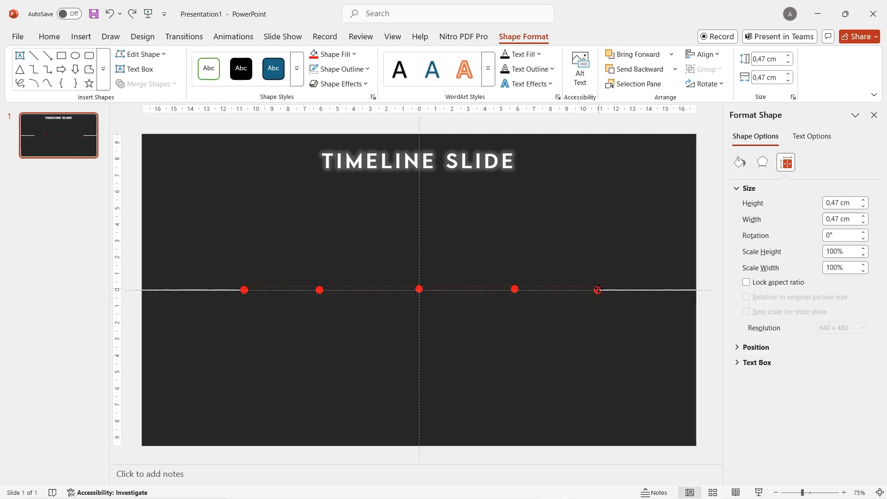
{"action": "left_click_drag", "start_coordinate": [405, 293], "coordinate": [385, 297]}
{"action": "left_click", "coordinate": [436, 301]}
{"action": "left_click", "coordinate": [400, 295]}
{"action": "scroll", "coordinate": [401, 296], "scroll_direction": "down", "scroll_amount": 10}
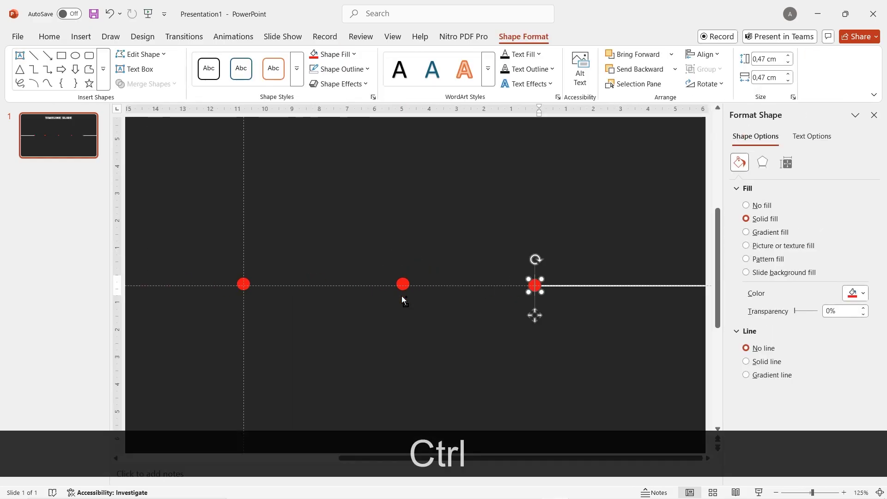
Select all five red circles and distribute them horizontally.
{"action": "left_click", "coordinate": [432, 272]}
{"action": "left_click", "coordinate": [244, 289]}
{"action": "left_click", "coordinate": [319, 290], "text": "shift"}
{"action": "left_click", "coordinate": [419, 289], "text": "shift"}
{"action": "left_click", "coordinate": [515, 289], "text": "shift"}
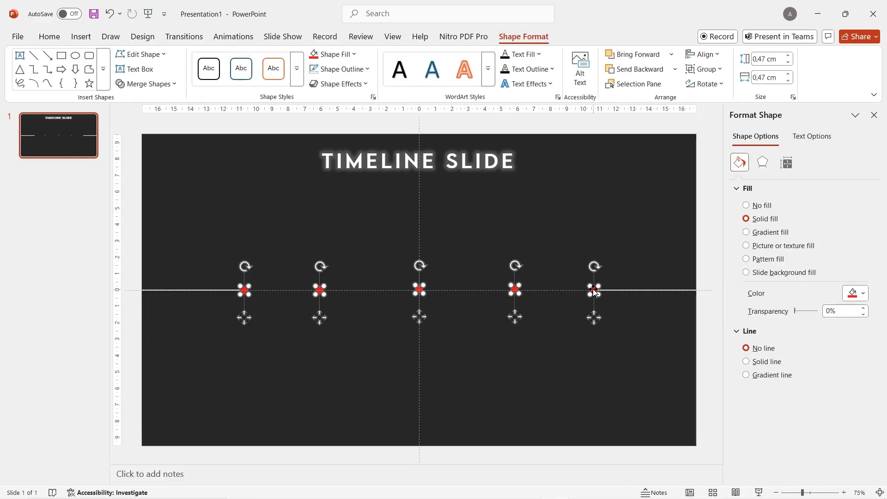
{"action": "left_click", "coordinate": [704, 55]}
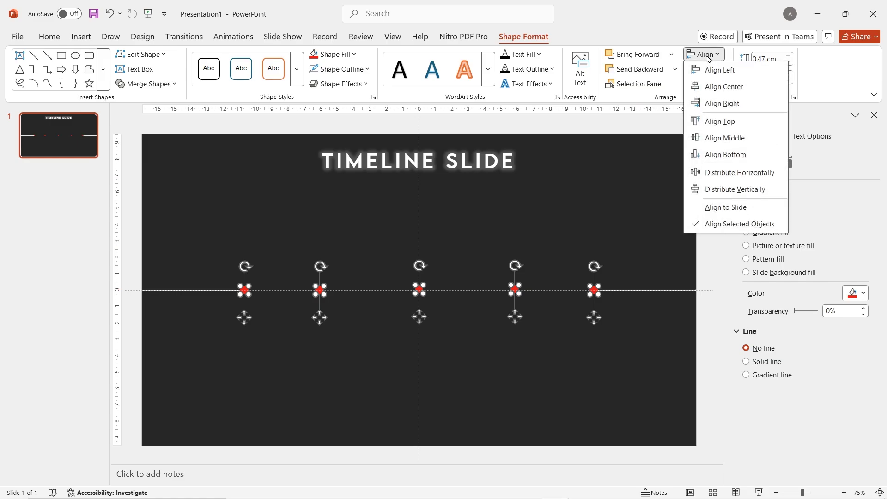
{"action": "left_click", "coordinate": [739, 173]}
Nudge the three inner circles vertically so that they sit centred on the horizontal guide.
{"action": "scroll", "coordinate": [437, 303], "scroll_direction": "up", "scroll_amount": 5}
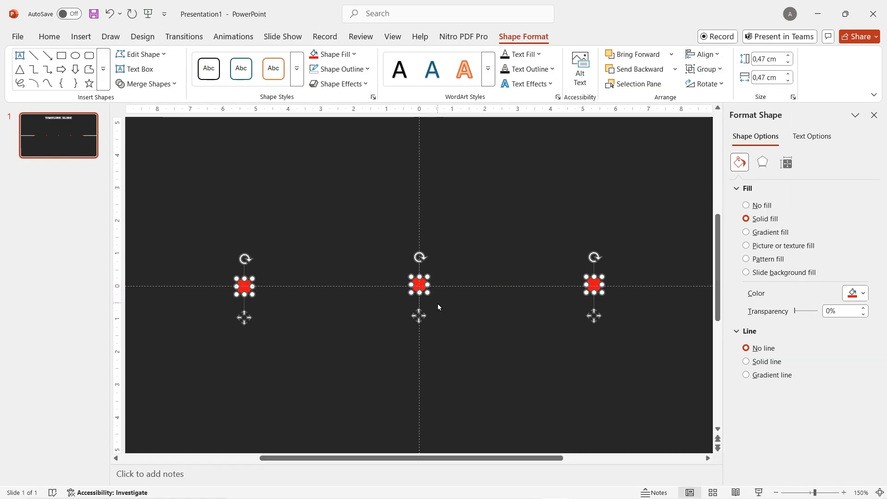
{"action": "left_click", "coordinate": [439, 302]}
{"action": "left_click", "coordinate": [420, 286]}
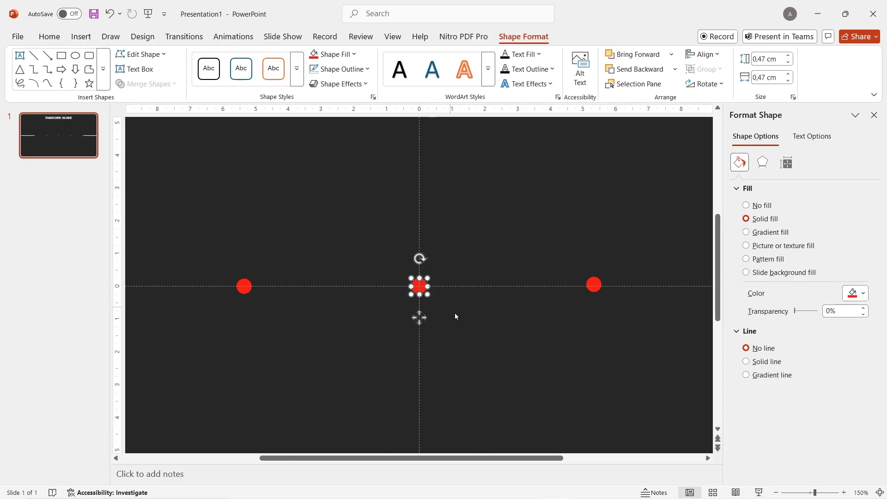
{"action": "scroll", "coordinate": [597, 284], "scroll_direction": "down", "scroll_amount": 5}
{"action": "left_click", "coordinate": [571, 285]}
{"action": "left_click", "coordinate": [221, 285]}
{"action": "left_click_drag", "start_coordinate": [302, 459], "coordinate": [257, 460]}
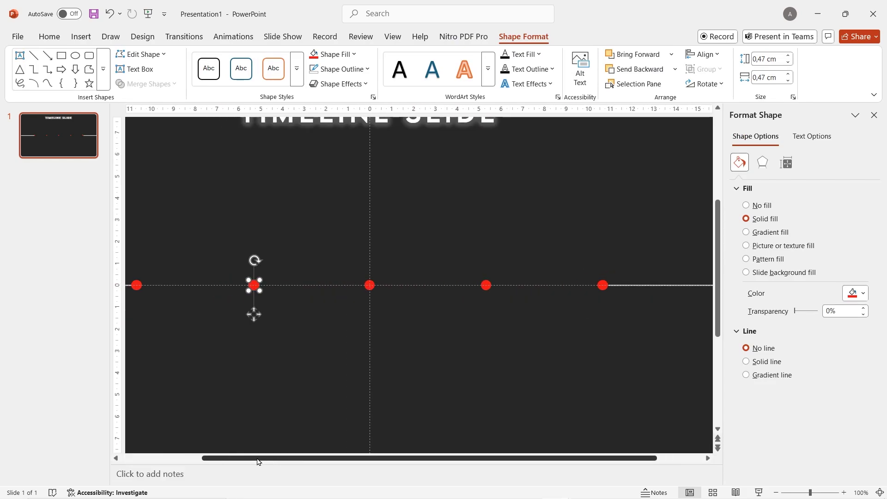
{"action": "left_click", "coordinate": [161, 283]}
{"action": "scroll", "coordinate": [216, 291], "scroll_direction": "down", "scroll_amount": 3}
Make four copies of the left white line and spread them near the gaps between the circles.
{"action": "left_click", "coordinate": [217, 290]}
{"action": "key", "text": "ctrl+d"}
{"action": "key", "text": "ctrl+d"}
{"action": "key", "text": "ctrl+d"}
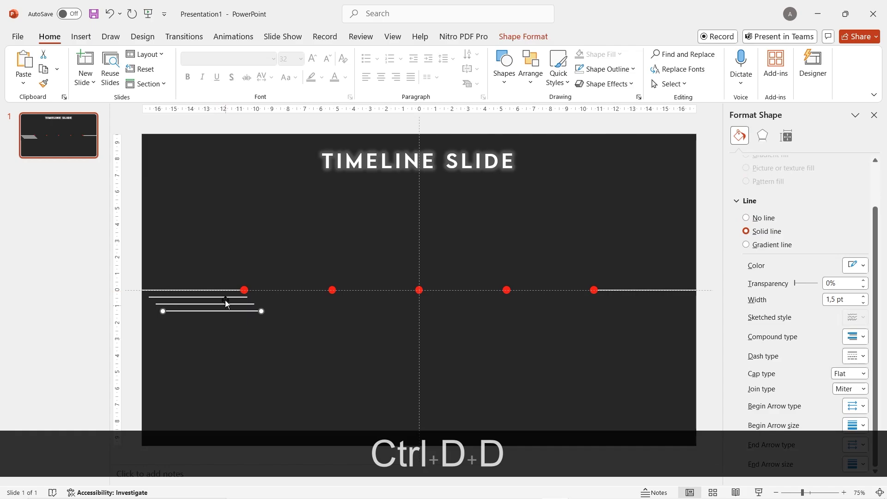
{"action": "left_click_drag", "start_coordinate": [221, 297], "coordinate": [318, 269]}
{"action": "left_click_drag", "start_coordinate": [247, 311], "coordinate": [413, 304]}
{"action": "key", "text": "ctrl+d"}
{"action": "left_click_drag", "start_coordinate": [222, 304], "coordinate": [566, 307]}
Fit the first line copy on the guide so that it connects the first and second circles edge to edge.
{"action": "left_click", "coordinate": [273, 269]}
{"action": "scroll", "coordinate": [274, 268], "scroll_direction": "up", "scroll_amount": 10}
{"action": "left_click_drag", "start_coordinate": [161, 385], "coordinate": [177, 398]}
{"action": "left_click_drag", "start_coordinate": [686, 385], "coordinate": [605, 398]}
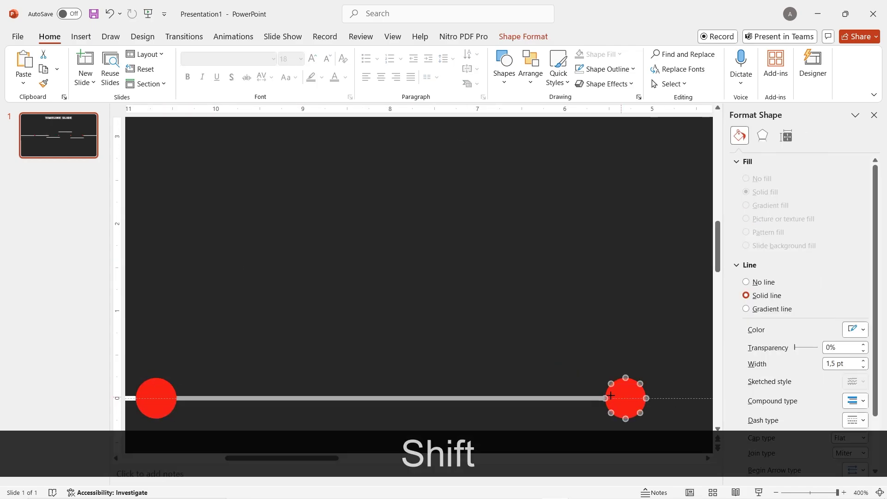
{"action": "left_click", "coordinate": [462, 428]}
Move the second line copy onto the guide and shorten it to connect the second and third circles.
{"action": "left_click_drag", "start_coordinate": [323, 458], "coordinate": [396, 458]}
{"action": "scroll", "coordinate": [419, 323], "scroll_direction": "down", "scroll_amount": 5}
{"action": "left_click_drag", "start_coordinate": [458, 388], "coordinate": [474, 341]}
{"action": "left_click_drag", "start_coordinate": [606, 342], "coordinate": [558, 341]}
Fit the two remaining line copies on the guide to connect the third, fourth and fifth circles.
{"action": "left_click_drag", "start_coordinate": [480, 459], "coordinate": [549, 460]}
{"action": "left_click_drag", "start_coordinate": [514, 268], "coordinate": [535, 341]}
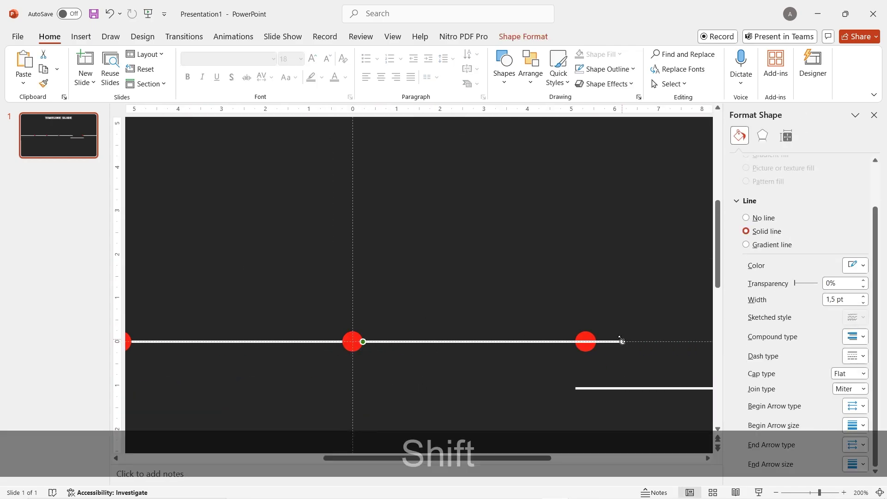
{"action": "left_click_drag", "start_coordinate": [623, 341], "coordinate": [576, 341]}
{"action": "left_click_drag", "start_coordinate": [383, 458], "coordinate": [464, 458]}
{"action": "left_click_drag", "start_coordinate": [507, 388], "coordinate": [518, 342]}
{"action": "left_click", "coordinate": [407, 382]}
{"action": "scroll", "coordinate": [444, 383], "scroll_direction": "down", "scroll_amount": 5}
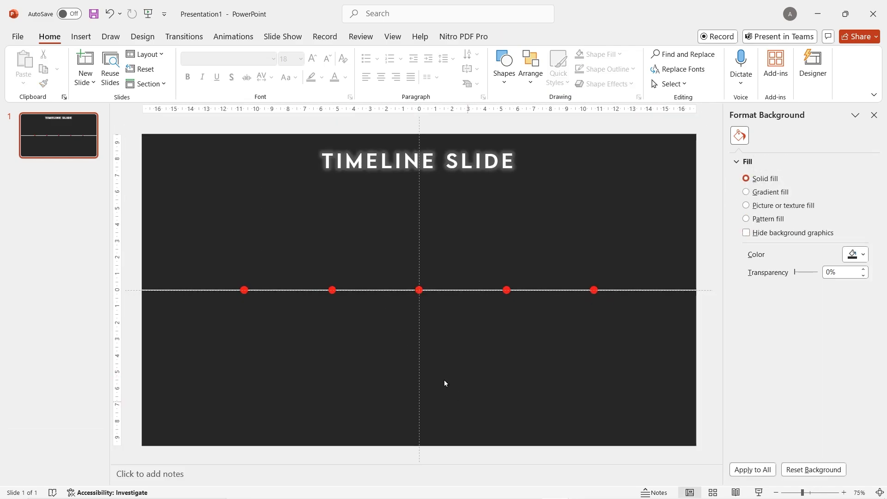
Fill the second circle with yellow and the third circle with turquoise.
{"action": "left_click", "coordinate": [243, 290]}
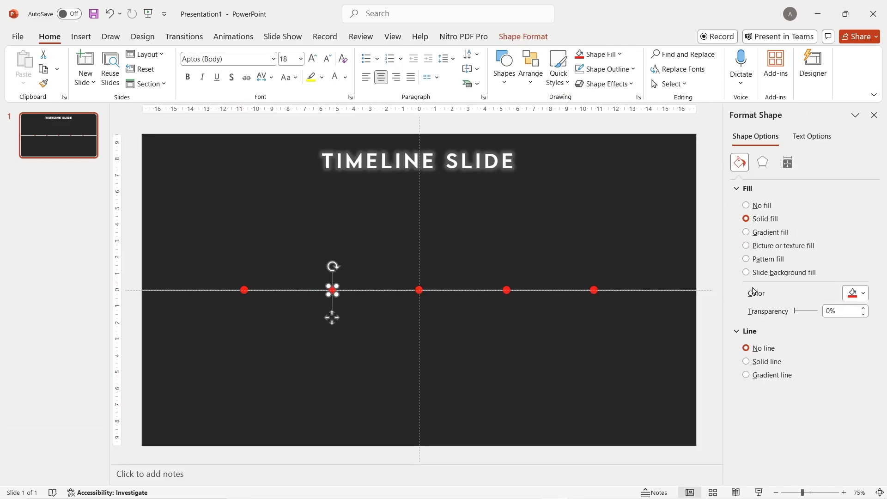
{"action": "left_click", "coordinate": [856, 298]}
{"action": "left_click", "coordinate": [801, 244]}
{"action": "left_click", "coordinate": [865, 296]}
{"action": "left_click", "coordinate": [810, 245]}
Fill the fourth circle with green and the fifth circle with violet-blue.
{"action": "left_click", "coordinate": [506, 289]}
{"action": "left_click", "coordinate": [854, 294]}
{"action": "left_click", "coordinate": [804, 250]}
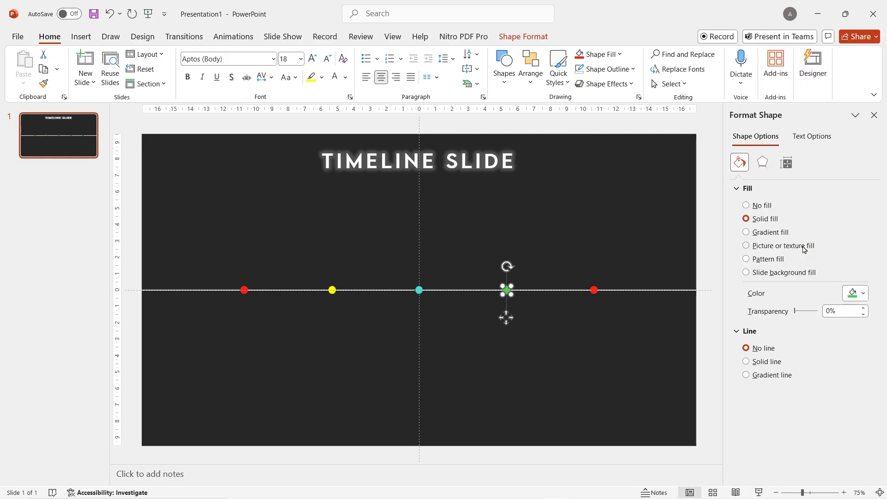
{"action": "left_click", "coordinate": [865, 291]}
{"action": "left_click", "coordinate": [798, 242]}
{"action": "left_click", "coordinate": [514, 333]}
Duplicate all five coloured circles together and place the copies in a row between the title and the timeline.
{"action": "left_click", "coordinate": [243, 290], "text": "ctrl"}
{"action": "left_click", "coordinate": [332, 289], "text": "ctrl"}
{"action": "left_click", "coordinate": [419, 290], "text": "ctrl"}
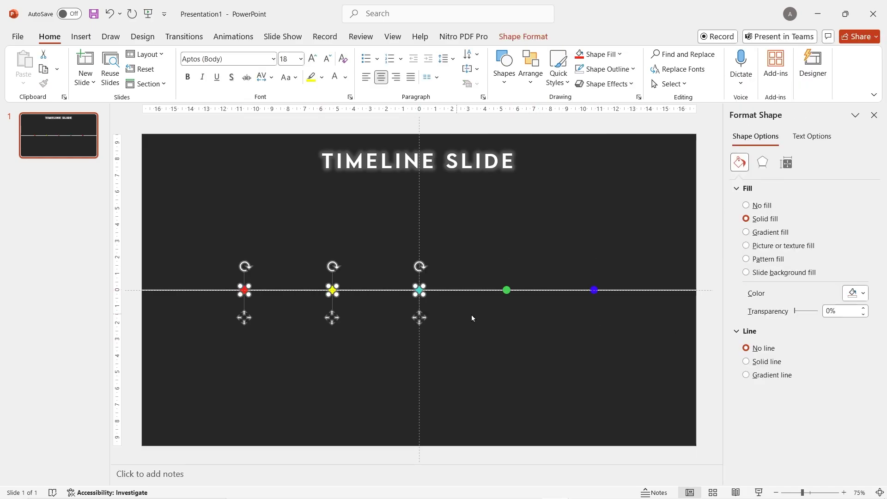
{"action": "left_click", "coordinate": [506, 290], "text": "ctrl"}
{"action": "left_click", "coordinate": [593, 290], "text": "ctrl"}
{"action": "key", "text": "ctrl+d"}
{"action": "left_click_drag", "start_coordinate": [511, 295], "coordinate": [500, 238]}
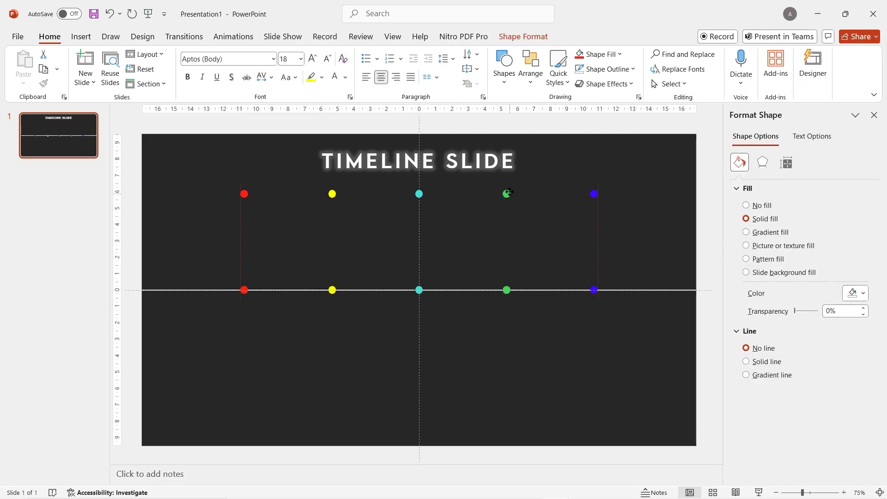
Bring the five copied circles close together in a centred row directly beneath the title.
{"action": "left_click_drag", "start_coordinate": [507, 187], "coordinate": [458, 189]}
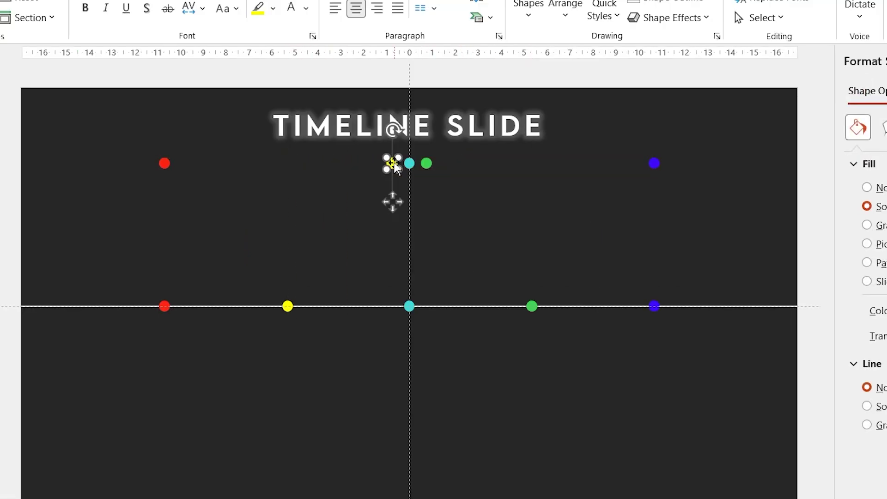
{"action": "left_click_drag", "start_coordinate": [654, 163], "coordinate": [444, 164]}
{"action": "left_click", "coordinate": [481, 205]}
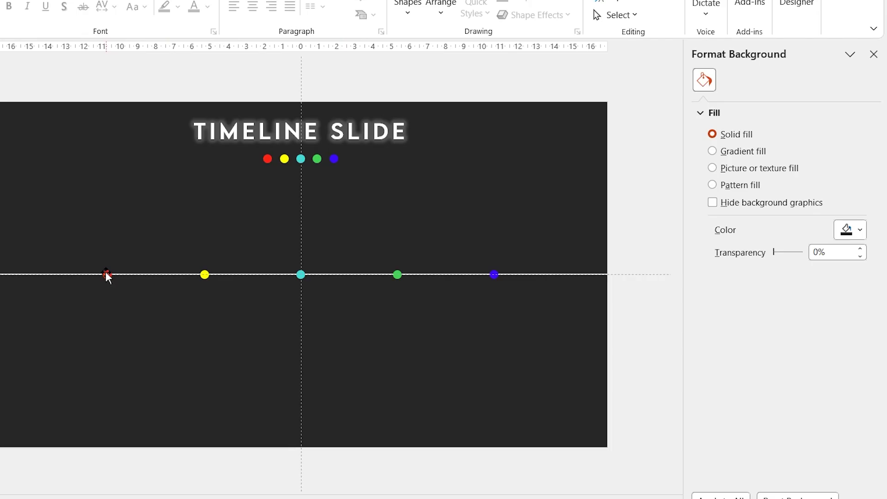
Give the first timeline circle an 18 pt glow and colour the glow red.
{"action": "left_click", "coordinate": [733, 114]}
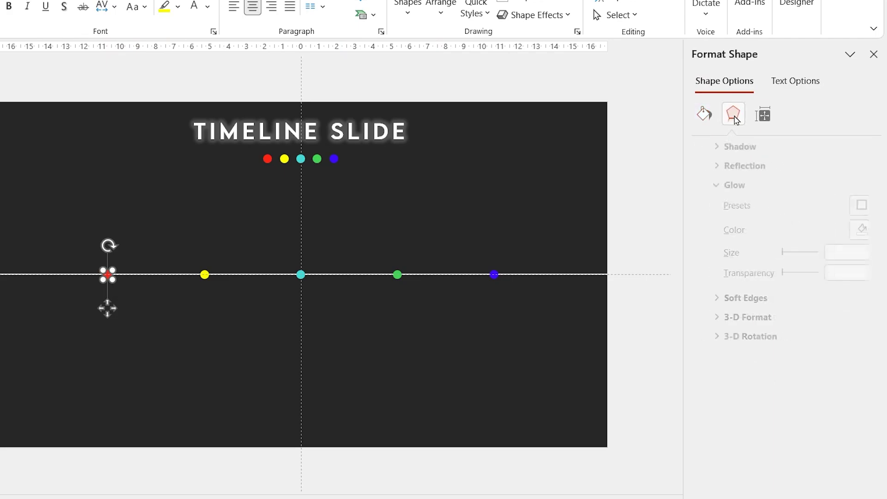
{"action": "left_click", "coordinate": [849, 205]}
{"action": "left_click", "coordinate": [786, 450]}
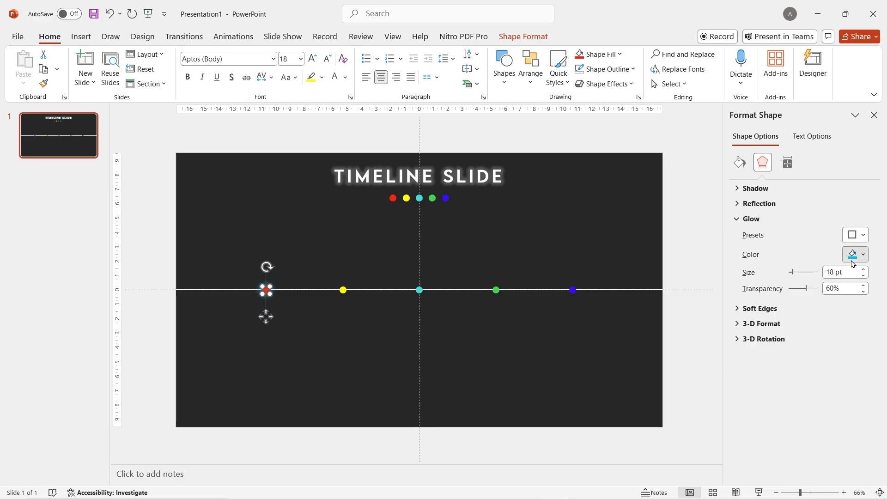
{"action": "left_click", "coordinate": [855, 254]}
{"action": "left_click", "coordinate": [775, 207]}
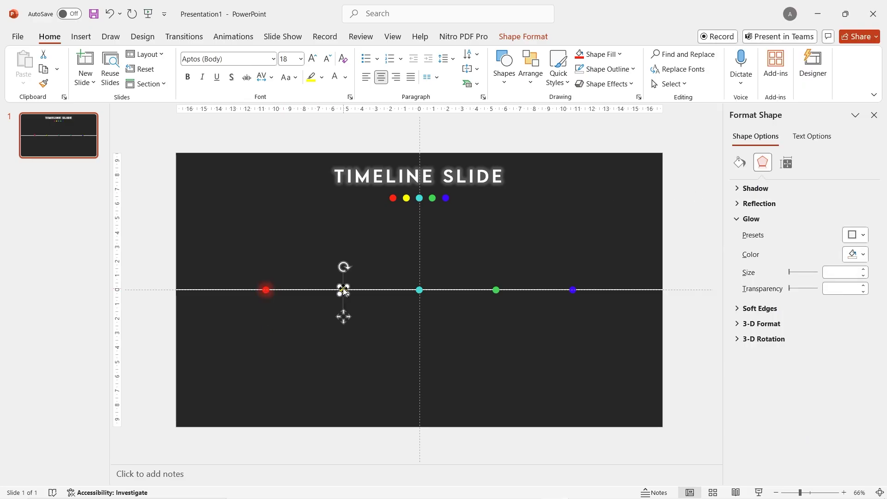
Add an 18 pt glow in yellow to the second timeline circle.
{"action": "left_click", "coordinate": [855, 234]}
{"action": "left_click", "coordinate": [772, 457]}
{"action": "left_click", "coordinate": [855, 254]}
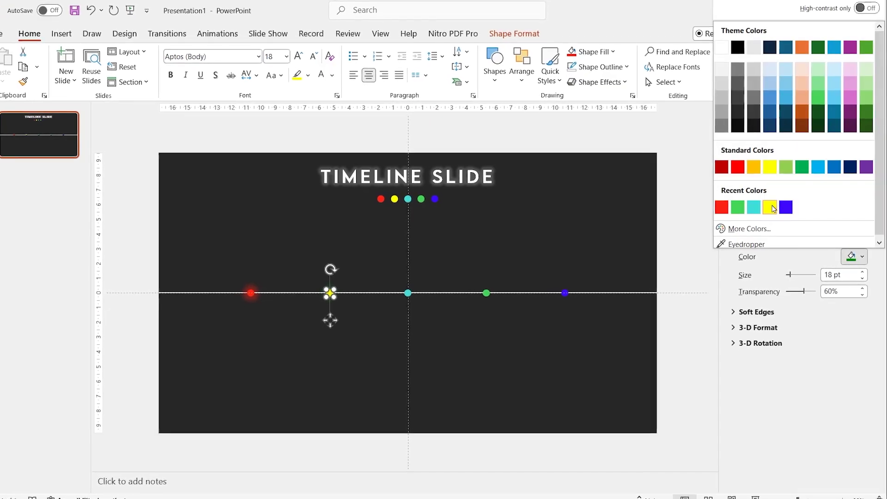
{"action": "left_click", "coordinate": [770, 207]}
Apply an 18 pt glow to the third timeline circle and set its colour to turquoise.
{"action": "left_click", "coordinate": [408, 293]}
{"action": "scroll", "coordinate": [531, 251], "scroll_direction": "up", "scroll_amount": 1}
{"action": "left_click", "coordinate": [854, 236]}
{"action": "left_click", "coordinate": [806, 430]}
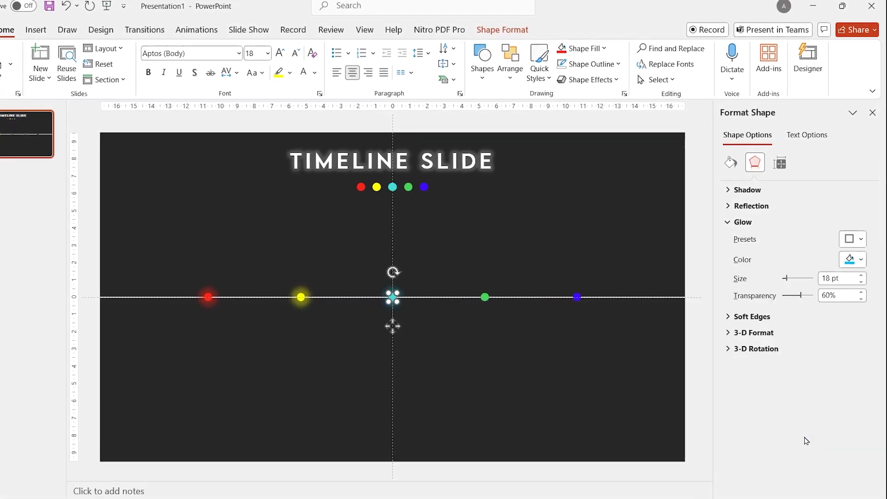
{"action": "left_click", "coordinate": [851, 259]}
{"action": "left_click", "coordinate": [755, 208]}
Apply the largest green glow variation to the fourth timeline circle.
{"action": "left_click", "coordinate": [485, 297]}
{"action": "left_click", "coordinate": [856, 242]}
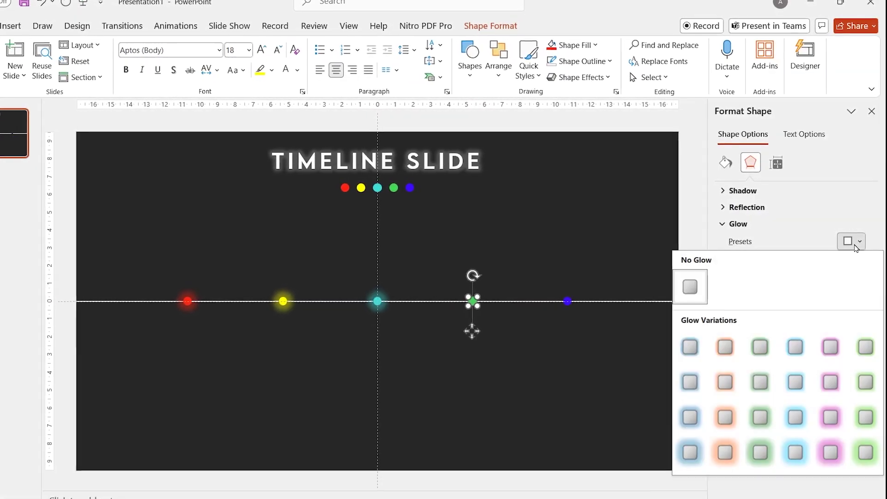
{"action": "left_click", "coordinate": [760, 452]}
Apply the largest glow variation to the fifth timeline circle and colour it violet-blue.
{"action": "left_click", "coordinate": [567, 300]}
{"action": "left_click", "coordinate": [858, 241]}
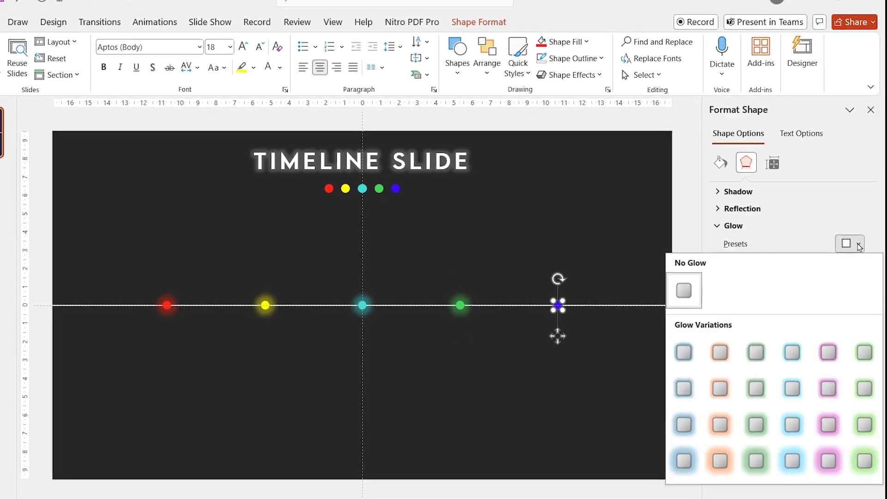
{"action": "left_click", "coordinate": [792, 461]}
{"action": "left_click", "coordinate": [850, 262]}
{"action": "left_click", "coordinate": [775, 214]}
{"action": "left_click", "coordinate": [441, 352]}
{"action": "scroll", "coordinate": [441, 352], "scroll_direction": "down", "scroll_amount": 1}
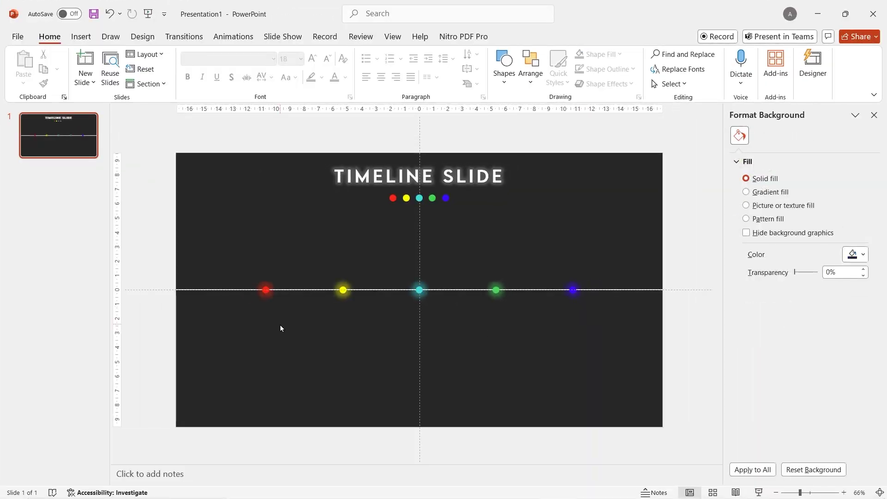
Draw a thin hollow ring about 3.22 cm across near the first circle and fill it with red.
{"action": "left_click", "coordinate": [81, 36]}
{"action": "left_click", "coordinate": [250, 74]}
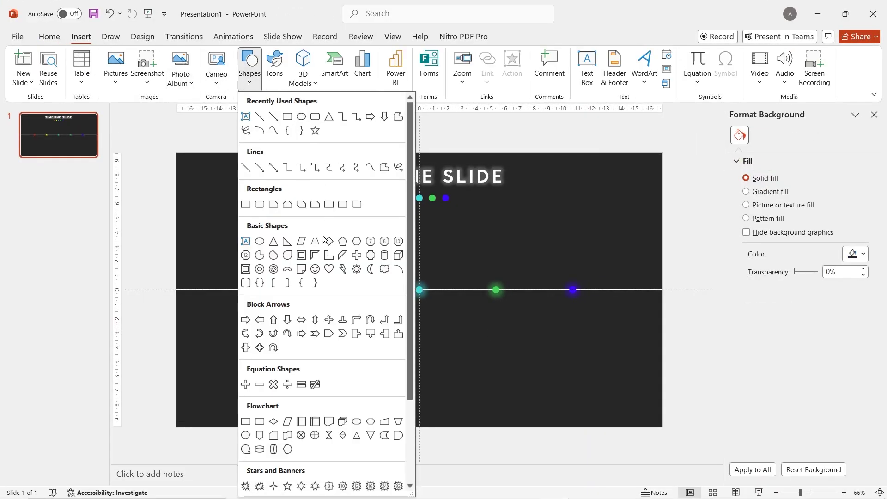
{"action": "left_click", "coordinate": [260, 268]}
{"action": "left_click_drag", "start_coordinate": [171, 269], "coordinate": [235, 342]}
{"action": "left_click_drag", "start_coordinate": [186, 306], "coordinate": [173, 305]}
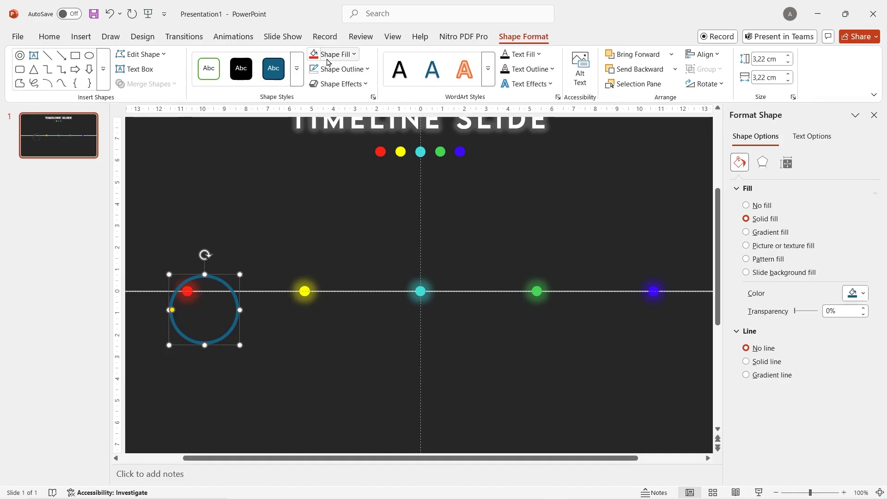
{"action": "left_click", "coordinate": [398, 50]}
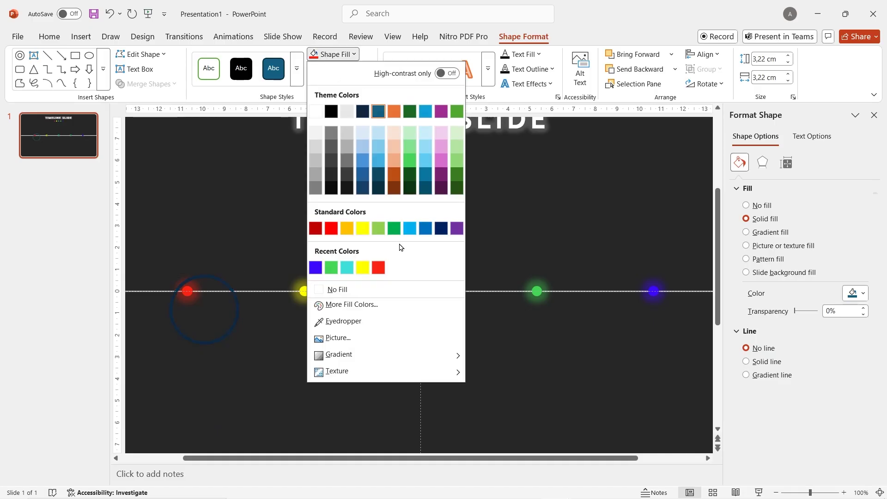
{"action": "left_click", "coordinate": [432, 341]}
Resize the red ring to 0.9 x 0.9 cm centred on the first circle and surround it with a larger duplicate.
{"action": "left_click", "coordinate": [786, 162]}
{"action": "left_click", "coordinate": [863, 222]}
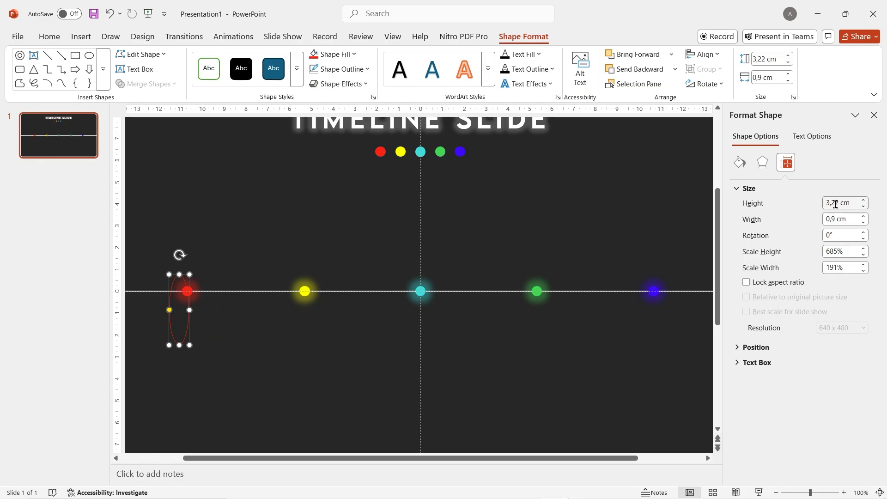
{"action": "left_click", "coordinate": [192, 281]}
{"action": "scroll", "coordinate": [192, 281], "scroll_direction": "up", "scroll_amount": 2}
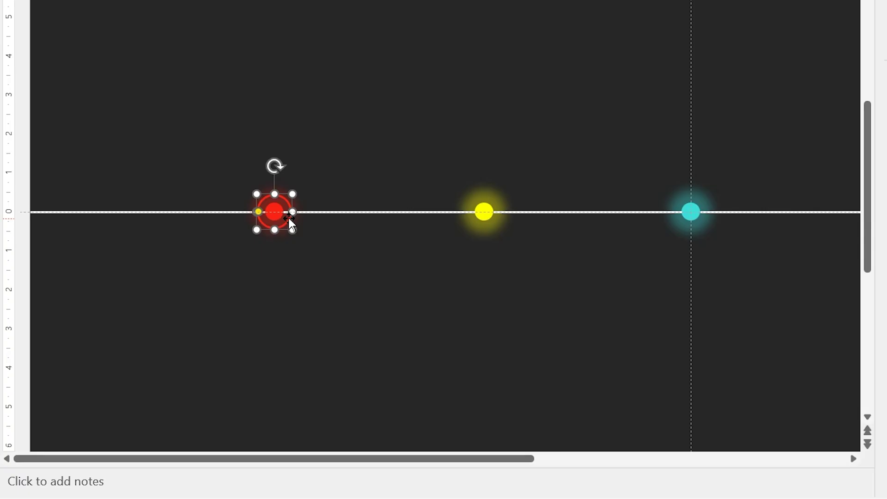
{"action": "key", "text": "ctrl+d"}
{"action": "left_click_drag", "start_coordinate": [329, 312], "coordinate": [298, 283]}
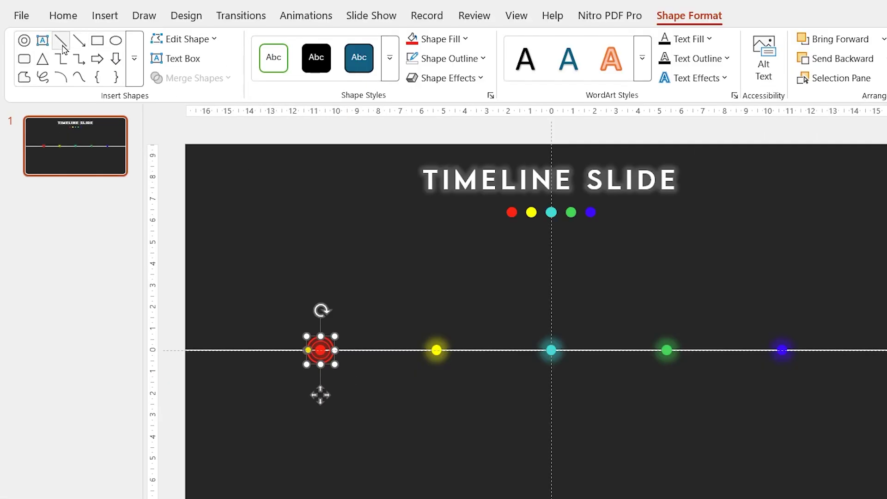
Draw a straight vertical line 3.9 cm long down from the first circle and colour it red.
{"action": "left_click", "coordinate": [62, 46]}
{"action": "scroll", "coordinate": [377, 362], "scroll_direction": "up", "scroll_amount": 3}
{"action": "left_click_drag", "start_coordinate": [538, 360], "coordinate": [539, 388]}
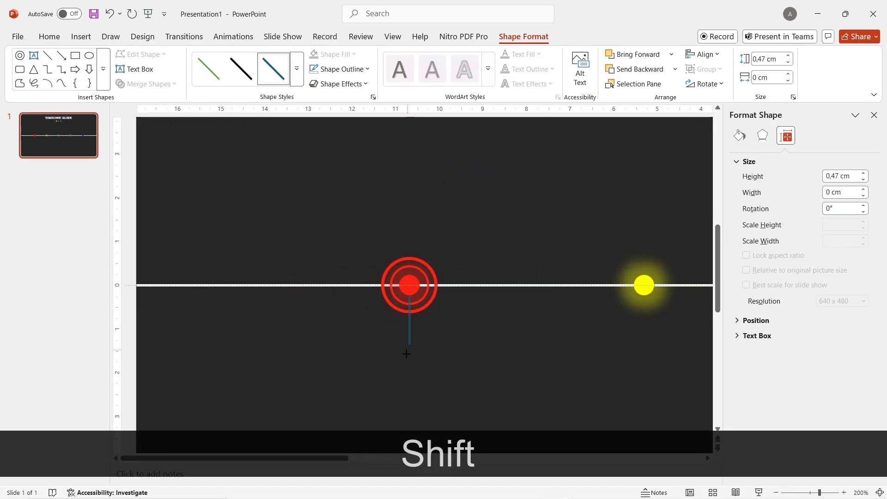
{"action": "left_click_drag", "start_coordinate": [406, 354], "coordinate": [409, 373]}
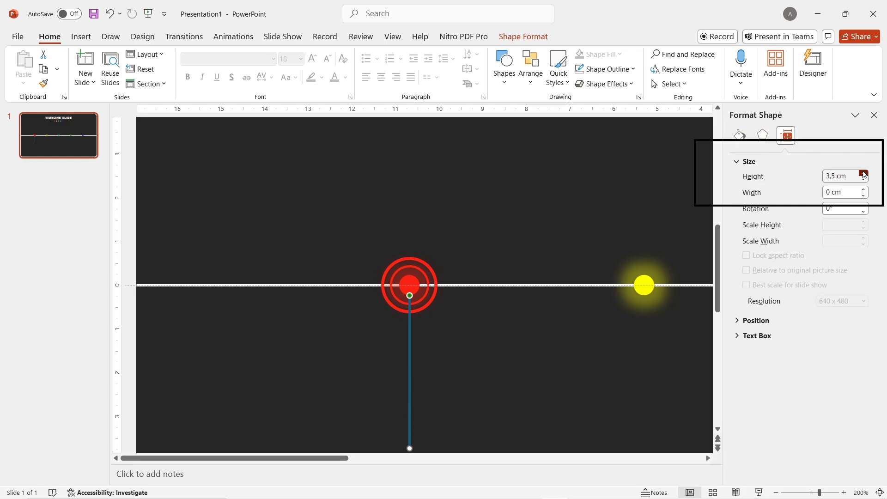
{"action": "scroll", "coordinate": [487, 315], "scroll_direction": "down", "scroll_amount": 5, "text": "ctrl"}
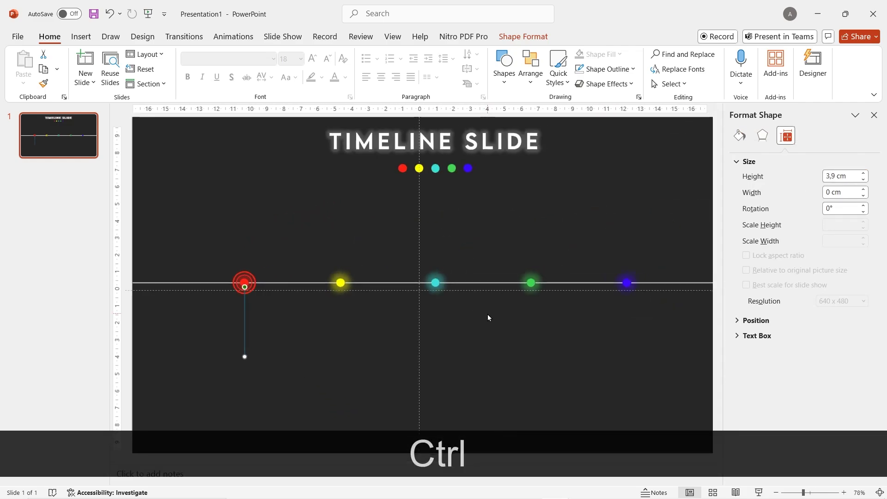
{"action": "left_click", "coordinate": [739, 135]}
{"action": "left_click", "coordinate": [849, 315]}
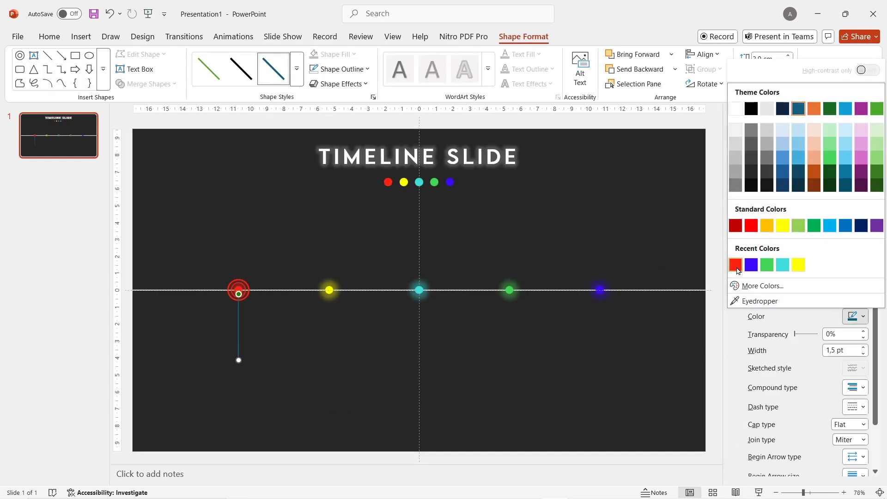
{"action": "left_click", "coordinate": [734, 265]}
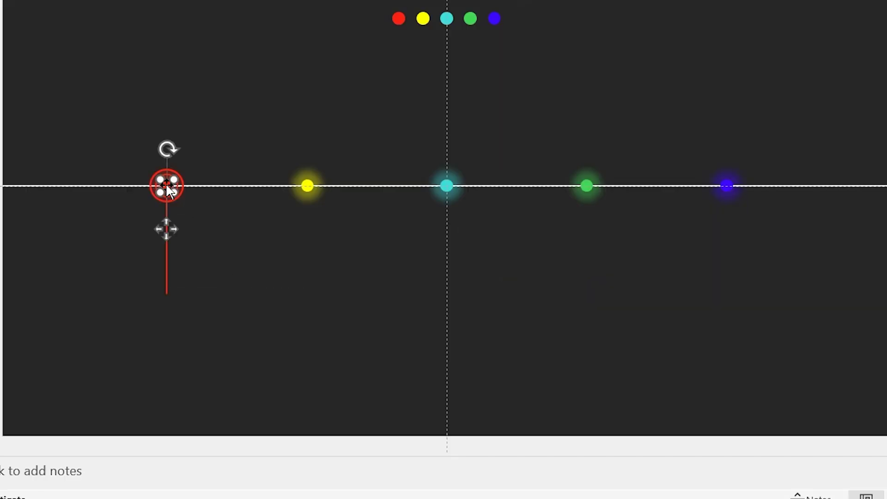
Duplicate the glowing red circle and place the copy at the lower end of the vertical line.
{"action": "key", "text": "ctrl+d"}
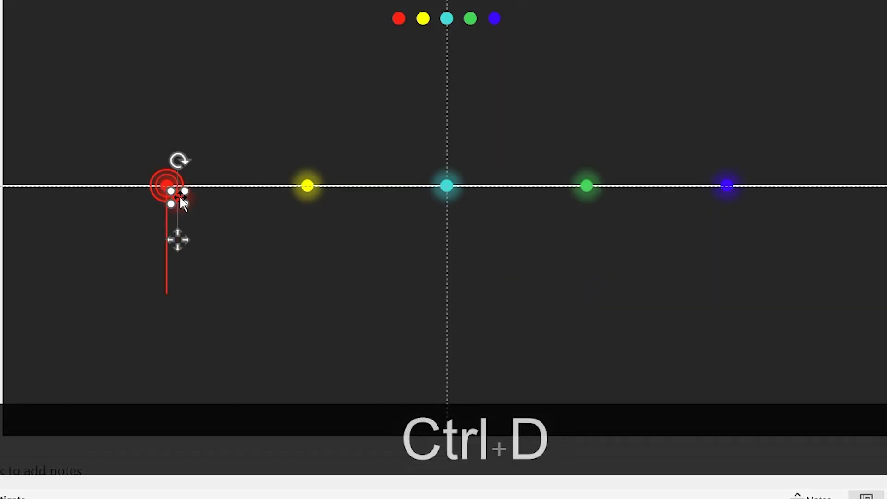
{"action": "left_click_drag", "start_coordinate": [176, 193], "coordinate": [169, 303]}
{"action": "scroll", "coordinate": [238, 364], "scroll_direction": "up", "scroll_amount": 8, "text": "ctrl"}
Set the copied red circle to 0.35 cm high and wide and centre it on the line's end.
{"action": "left_click", "coordinate": [786, 162]}
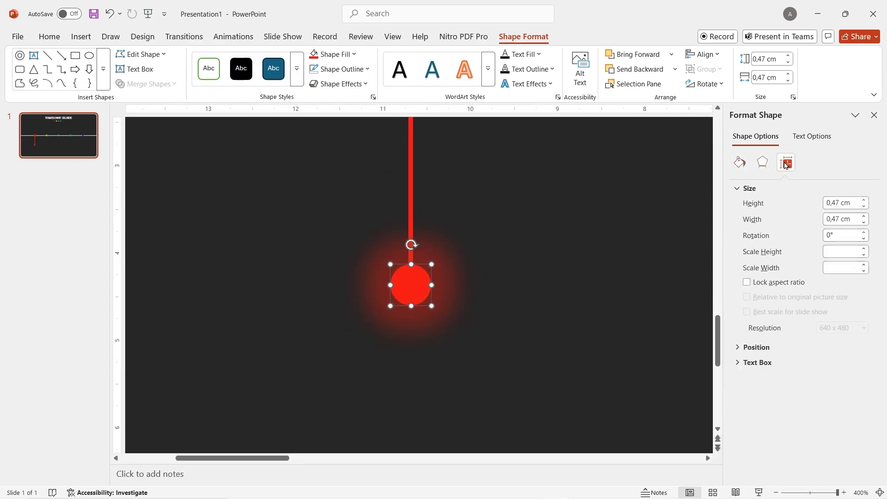
{"action": "left_click", "coordinate": [839, 203]}
{"action": "key", "text": "BackSpace"}
{"action": "key", "text": "BackSpace"}
{"action": "type", "text": "35"}
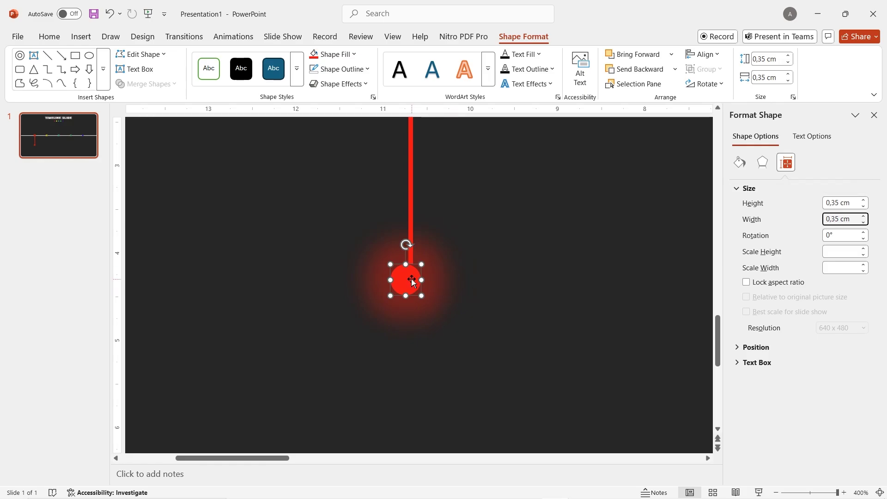
{"action": "left_click", "coordinate": [272, 388]}
{"action": "scroll", "coordinate": [272, 388], "scroll_direction": "down", "scroll_amount": 10, "text": "ctrl"}
Duplicate the first circle's rings, vertical line and end dot onto each of the other four timeline circles.
{"action": "left_click_drag", "start_coordinate": [237, 305], "coordinate": [212, 251]}
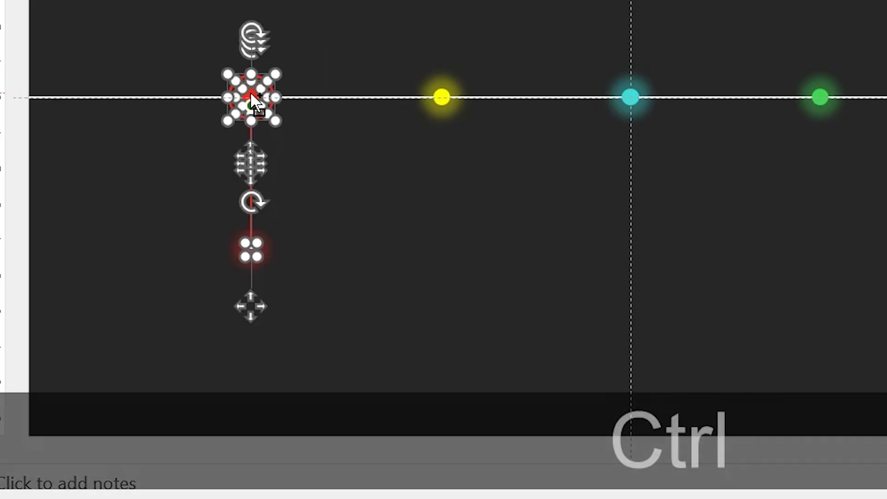
{"action": "key", "text": "ctrl+d"}
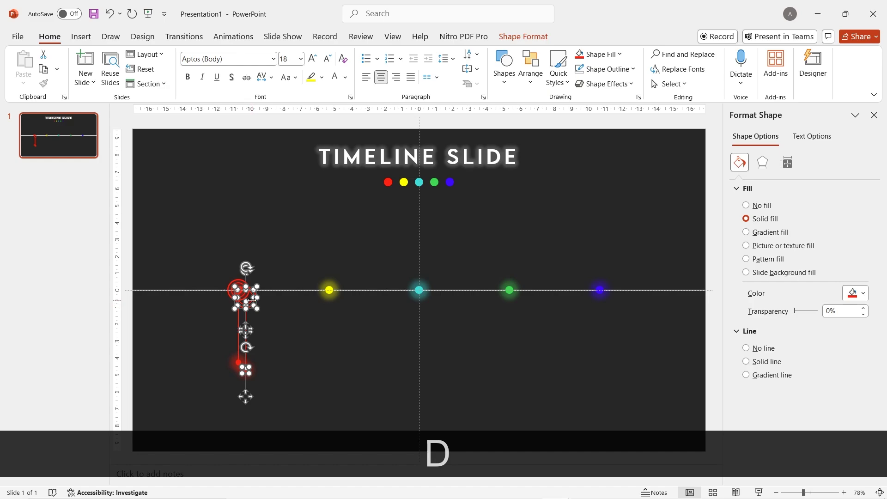
{"action": "left_click_drag", "start_coordinate": [252, 301], "coordinate": [335, 300]}
{"action": "scroll", "coordinate": [332, 293], "scroll_direction": "up", "scroll_amount": 10, "text": "ctrl"}
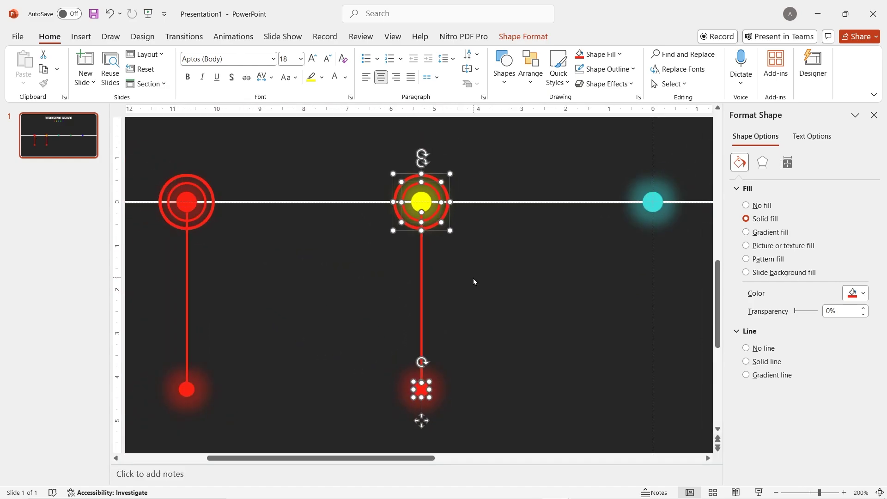
{"action": "scroll", "coordinate": [473, 278], "scroll_direction": "down", "scroll_amount": 5, "text": "ctrl"}
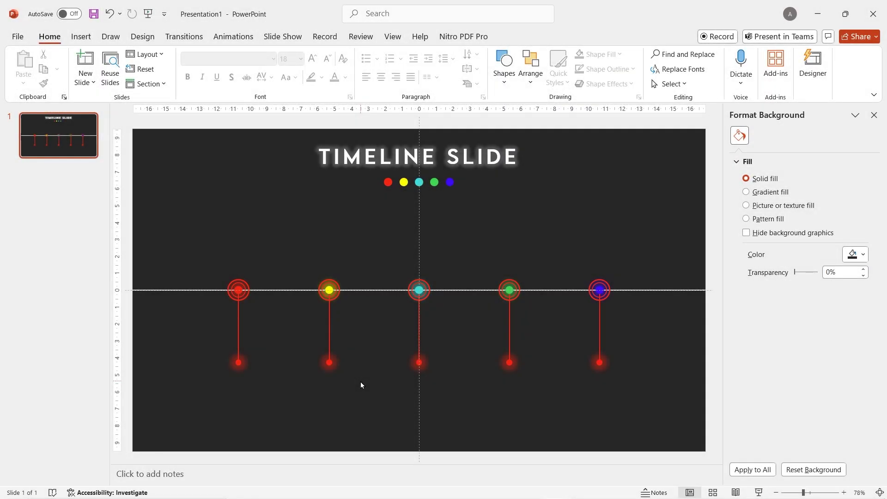
Select the whole timeline with its rings, lines and dots and move it down below the horizontal guide.
{"action": "scroll", "coordinate": [360, 381], "scroll_direction": "down", "scroll_amount": 3}
{"action": "mouse_move", "coordinate": [658, 423]}
{"action": "left_mouse_down"}
{"action": "mouse_move", "coordinate": [214, 262]}
{"action": "mouse_move", "coordinate": [234, 261]}
{"action": "mouse_move", "coordinate": [233, 282]}
{"action": "left_mouse_up"}
{"action": "scroll", "coordinate": [214, 276], "scroll_direction": "up", "scroll_amount": 5, "text": "ctrl"}
{"action": "scroll", "coordinate": [247, 300], "scroll_direction": "down", "scroll_amount": 5, "text": "ctrl"}
{"action": "left_click", "coordinate": [349, 366]}
Move the vertical lines and end dots of the second and fourth circles above the timeline.
{"action": "left_click_drag", "start_coordinate": [360, 333], "coordinate": [360, 307]}
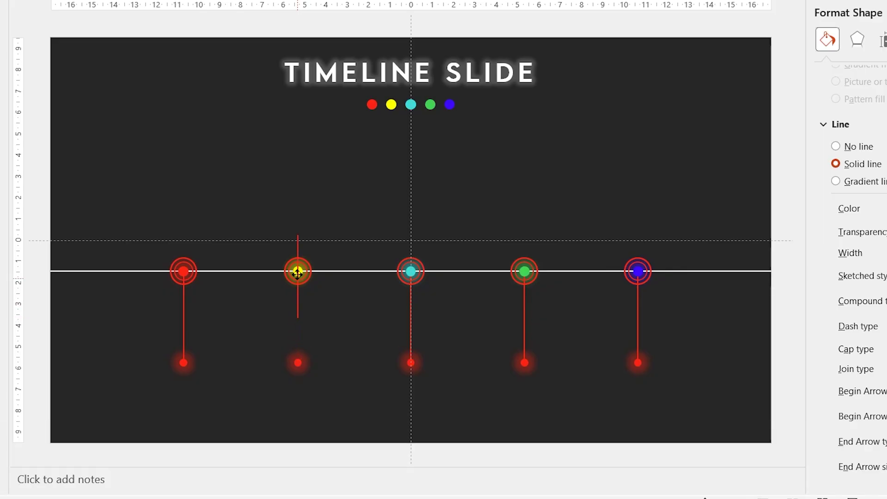
{"action": "left_click_drag", "start_coordinate": [524, 314], "coordinate": [528, 219]}
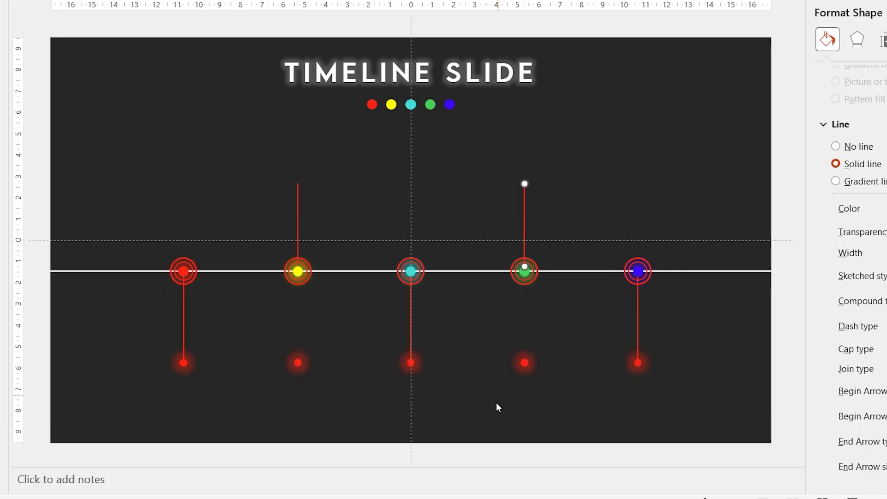
{"action": "left_click_drag", "start_coordinate": [297, 362], "coordinate": [297, 181]}
{"action": "left_click_drag", "start_coordinate": [524, 363], "coordinate": [533, 255]}
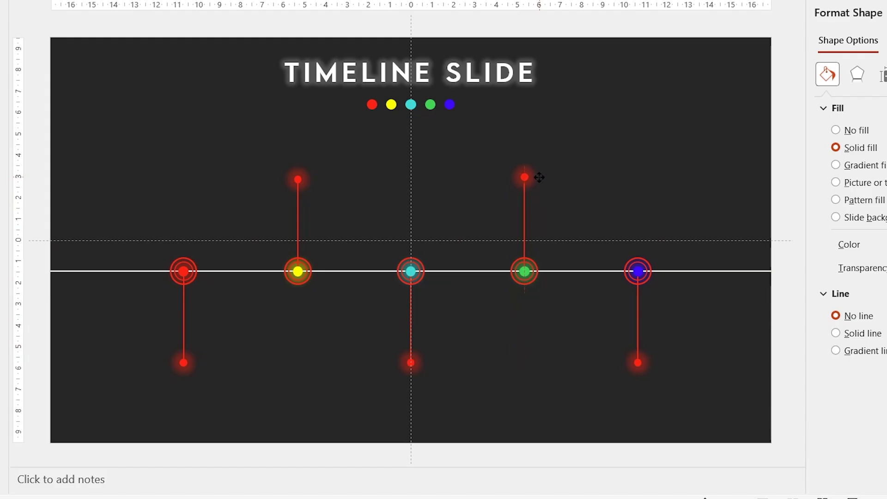
{"action": "left_click_drag", "start_coordinate": [539, 178], "coordinate": [539, 179]}
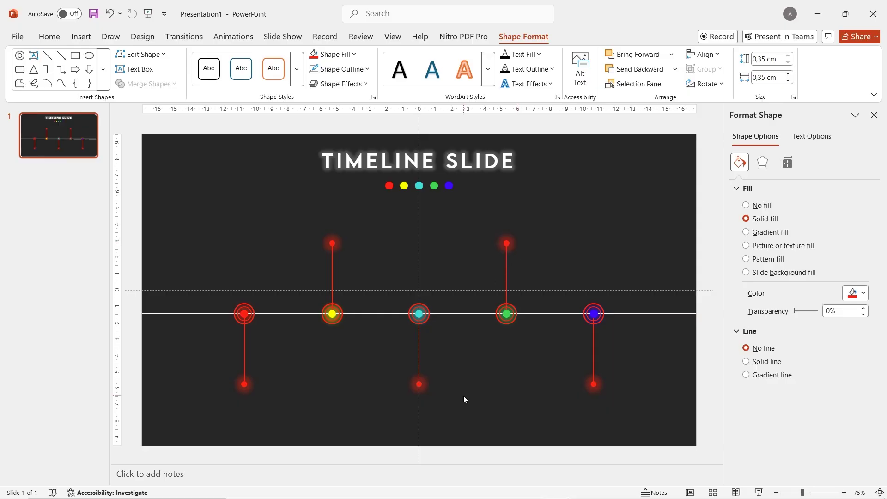
Recolour the second circle's rings, vertical line and glowing end dot to yellow.
{"action": "left_click", "coordinate": [297, 280]}
{"action": "left_click", "coordinate": [860, 294]}
{"action": "left_click", "coordinate": [784, 245]}
{"action": "left_click", "coordinate": [297, 258]}
{"action": "key", "text": "F4"}
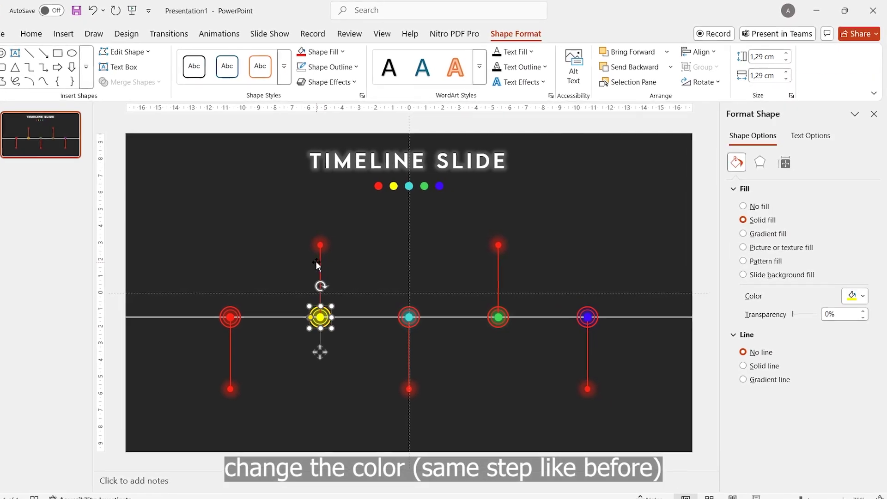
{"action": "left_click", "coordinate": [319, 263]}
{"action": "key", "text": "F4"}
{"action": "left_click", "coordinate": [320, 244]}
{"action": "left_click", "coordinate": [760, 162]}
{"action": "left_click", "coordinate": [854, 256]}
Recolour the third circle's rings, vertical line and glowing end dot to turquoise.
{"action": "left_click", "coordinate": [416, 325]}
{"action": "left_click", "coordinate": [854, 295]}
{"action": "left_click", "coordinate": [409, 323]}
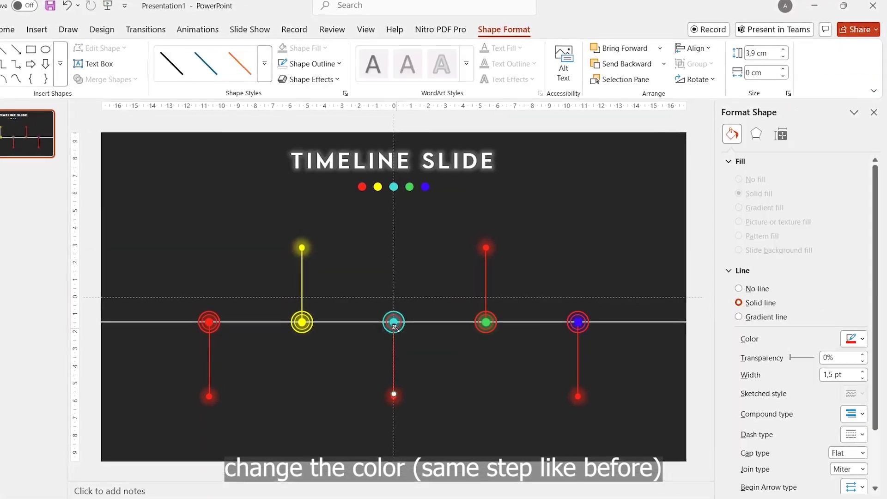
{"action": "left_click", "coordinate": [854, 338]}
{"action": "left_click", "coordinate": [739, 244]}
{"action": "left_click", "coordinate": [393, 394]}
{"action": "left_click", "coordinate": [757, 134]}
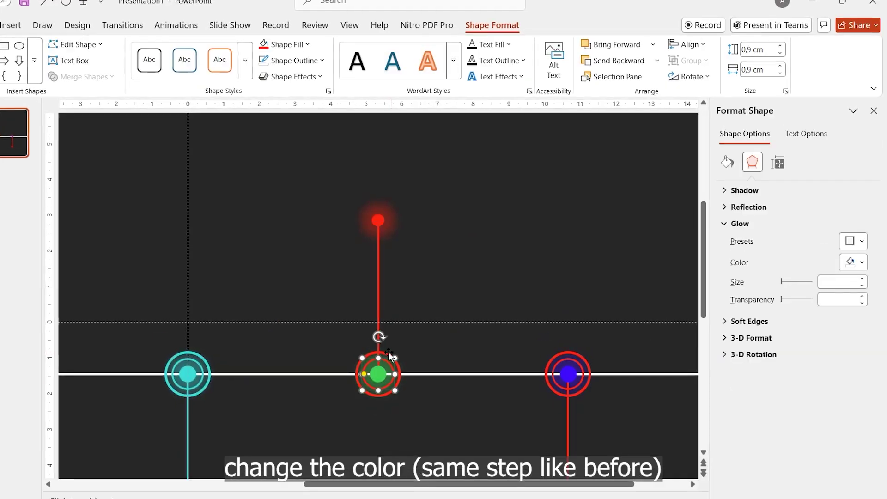
Recolour the fourth circle's rings, vertical line and glowing end dot to green.
{"action": "left_click", "coordinate": [389, 356]}
{"action": "left_click", "coordinate": [727, 161]}
{"action": "left_click", "coordinate": [851, 303]}
{"action": "left_click", "coordinate": [721, 240]}
{"action": "left_click", "coordinate": [378, 252]}
{"action": "left_click", "coordinate": [852, 346]}
{"action": "left_click", "coordinate": [719, 282]}
{"action": "left_click", "coordinate": [378, 221]}
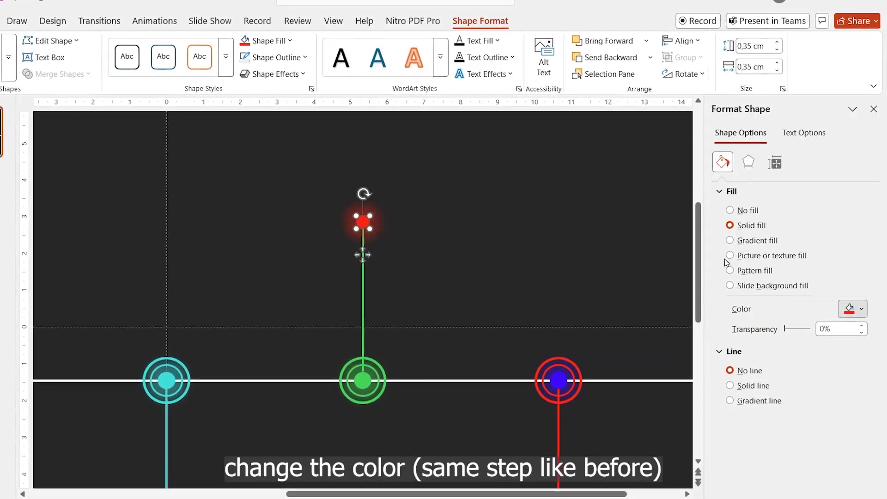
{"action": "left_click", "coordinate": [725, 263]}
{"action": "left_click", "coordinate": [748, 161]}
Recolour the fifth circle's rings, vertical line and glowing end dot to blue.
{"action": "left_click", "coordinate": [571, 386]}
{"action": "left_click", "coordinate": [722, 167]}
{"action": "left_click", "coordinate": [852, 309]}
{"action": "left_click", "coordinate": [577, 391]}
{"action": "left_click", "coordinate": [557, 425]}
{"action": "scroll", "coordinate": [558, 425], "scroll_direction": "down", "scroll_amount": 6}
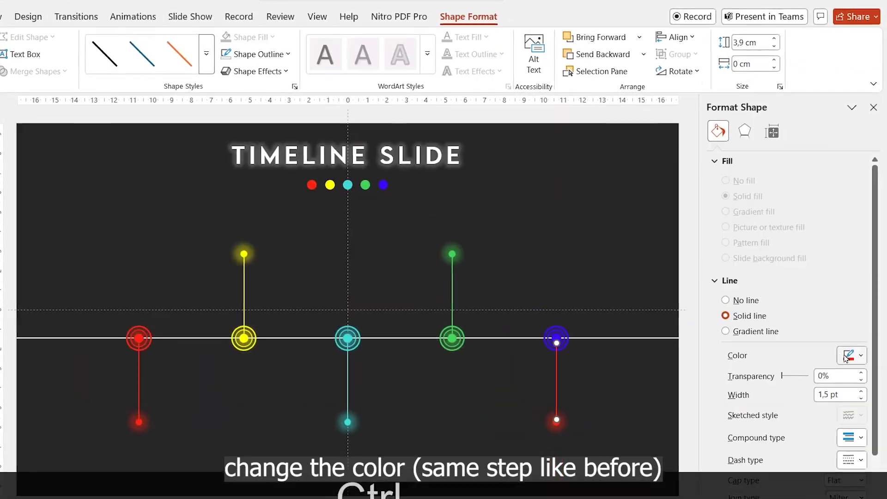
{"action": "left_click", "coordinate": [851, 355]}
{"action": "left_click", "coordinate": [713, 294]}
{"action": "left_click", "coordinate": [556, 422]}
{"action": "left_click", "coordinate": [851, 314]}
{"action": "left_click", "coordinate": [713, 253]}
{"action": "left_click", "coordinate": [744, 131]}
{"action": "left_click", "coordinate": [796, 270]}
{"action": "left_click", "coordinate": [713, 213]}
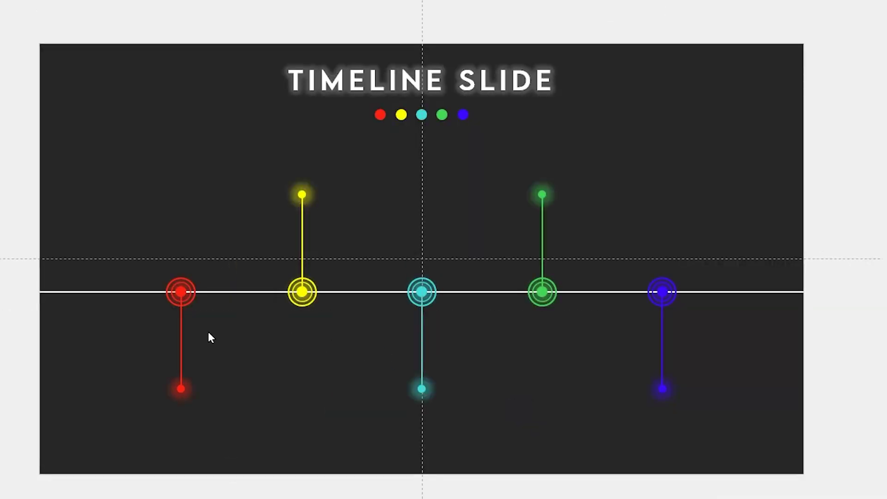
Duplicate the red vertical line, rotate the copy 90°, lengthen it to 7.2 cm and place it below the red end dot.
{"action": "key", "text": "ctrl+d"}
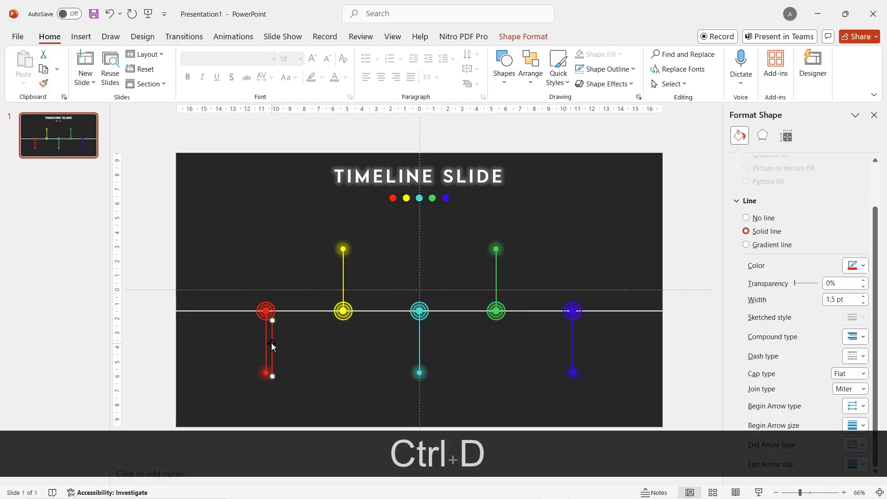
{"action": "left_click_drag", "start_coordinate": [182, 335], "coordinate": [228, 367]}
{"action": "left_click", "coordinate": [523, 37]}
{"action": "left_click", "coordinate": [704, 84]}
{"action": "left_click", "coordinate": [739, 141]}
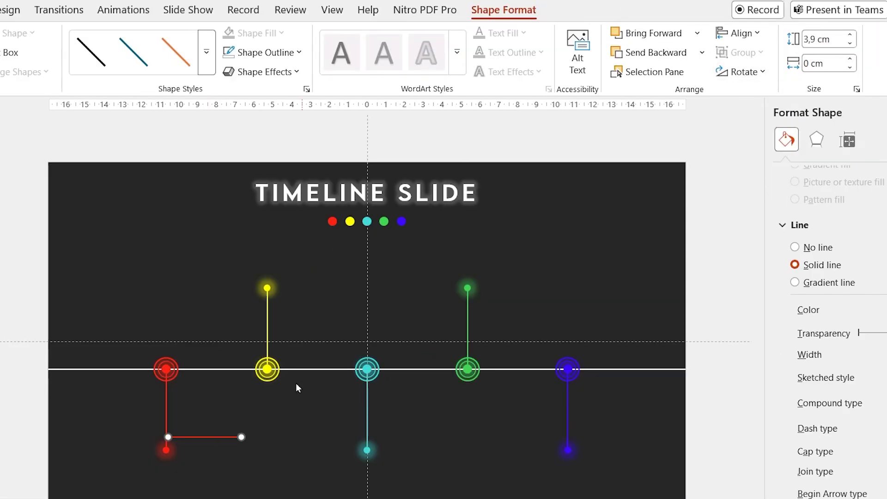
{"action": "left_click", "coordinate": [786, 136]}
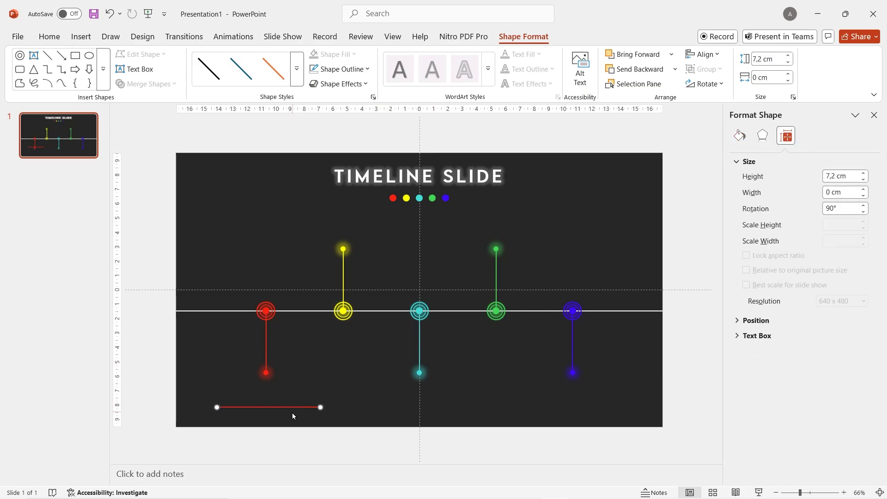
Add a text box above the red horizontal line reading "Put your text here. This is where your idea begins to take shape.".
{"action": "left_click", "coordinate": [291, 407]}
{"action": "mouse_move", "coordinate": [221, 395]}
{"action": "left_mouse_down"}
{"action": "mouse_move", "coordinate": [327, 397]}
{"action": "mouse_move", "coordinate": [194, 385]}
{"action": "left_mouse_up"}
{"action": "type", "text": "Put your text here. This is where your idea begins to take shape."}
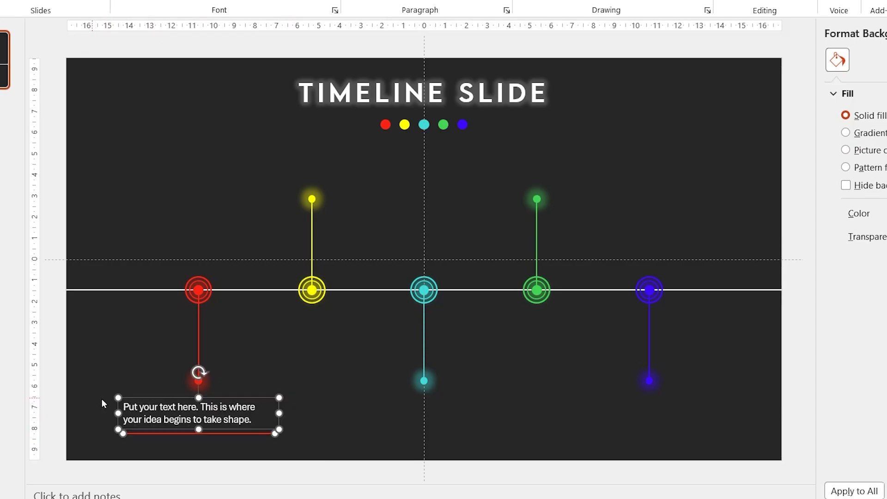
Duplicate the text box with its horizontal line and place copies below the turquoise and blue end dots.
{"action": "key", "text": "ctrl+d"}
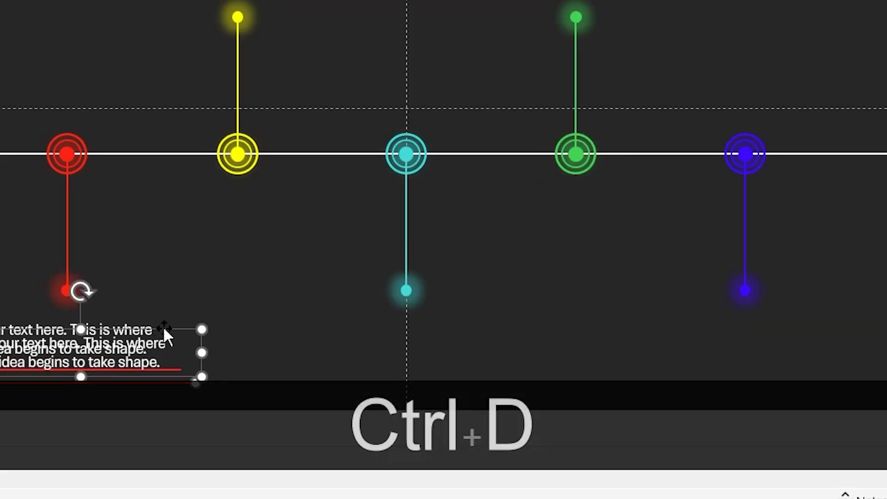
{"action": "mouse_move", "coordinate": [165, 329]}
{"action": "left_mouse_down"}
{"action": "mouse_move", "coordinate": [428, 317]}
{"action": "mouse_move", "coordinate": [420, 323]}
{"action": "mouse_move", "coordinate": [438, 315]}
{"action": "mouse_move", "coordinate": [458, 321]}
{"action": "left_mouse_up"}
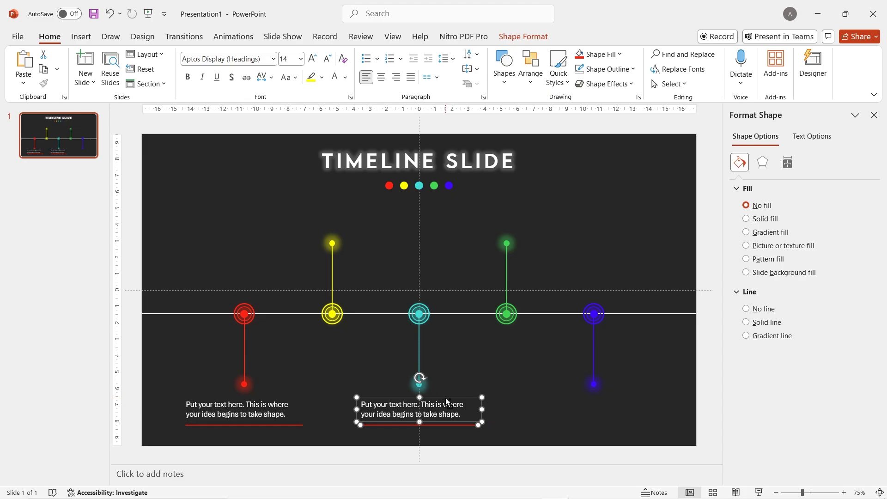
{"action": "key", "text": "ctrl+d"}
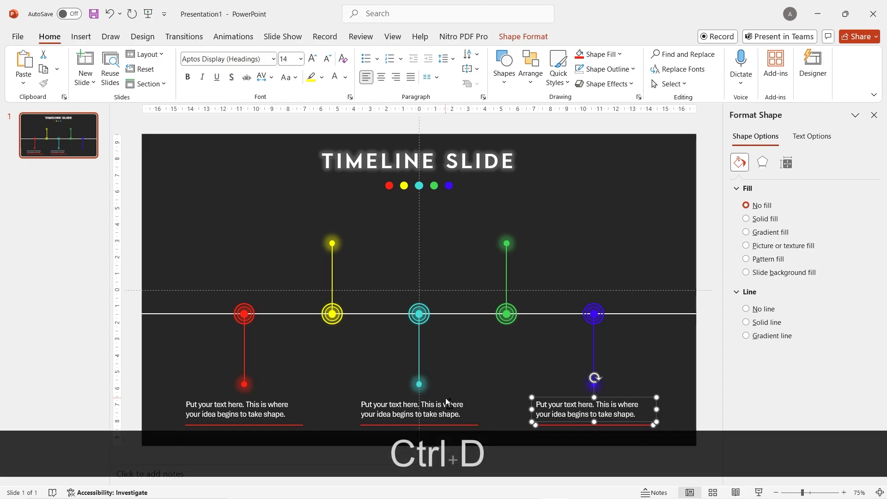
Place copies of the horizontal line and placeholder text above the yellow and green end dots, with the line above the text.
{"action": "left_click", "coordinate": [418, 409]}
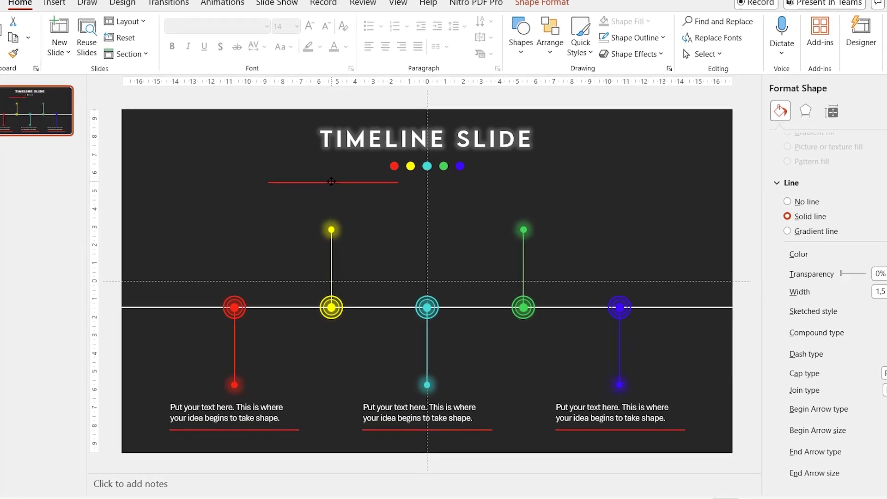
{"action": "left_click", "coordinate": [81, 36]}
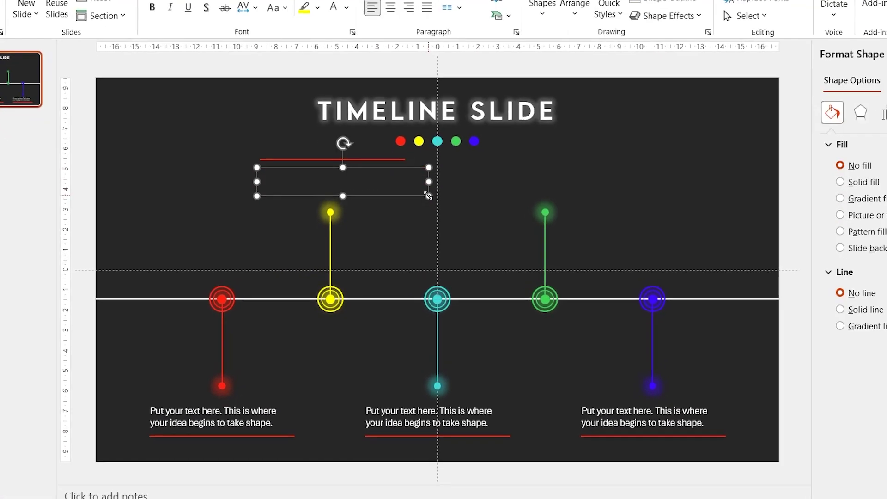
{"action": "key", "text": "ctrl+v"}
{"action": "key", "text": "ctrl+d"}
{"action": "left_click_drag", "start_coordinate": [360, 176], "coordinate": [563, 175]}
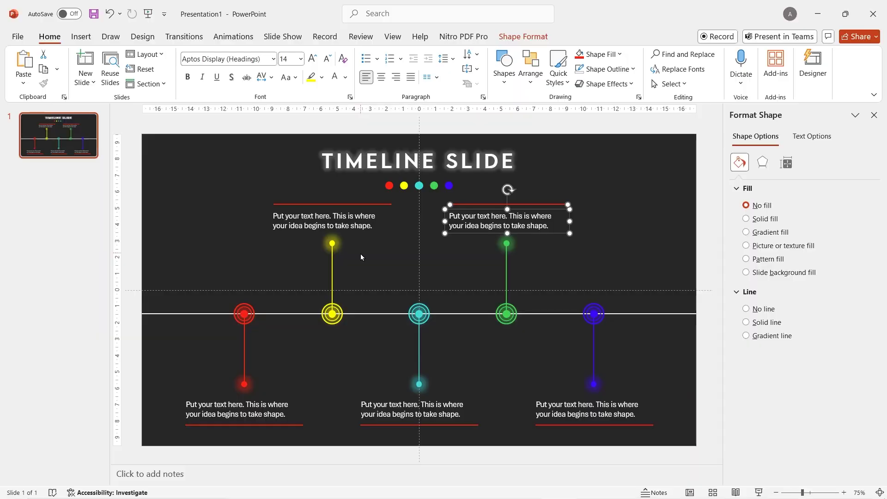
Recolour the copied horizontal lines yellow, turquoise, green and blue to match their circles.
{"action": "left_click", "coordinate": [357, 130]}
{"action": "left_click", "coordinate": [855, 330]}
{"action": "left_click", "coordinate": [735, 277]}
{"action": "left_click", "coordinate": [438, 445]}
{"action": "left_click", "coordinate": [855, 330]}
{"action": "left_click", "coordinate": [782, 277]}
{"action": "left_click", "coordinate": [508, 203]}
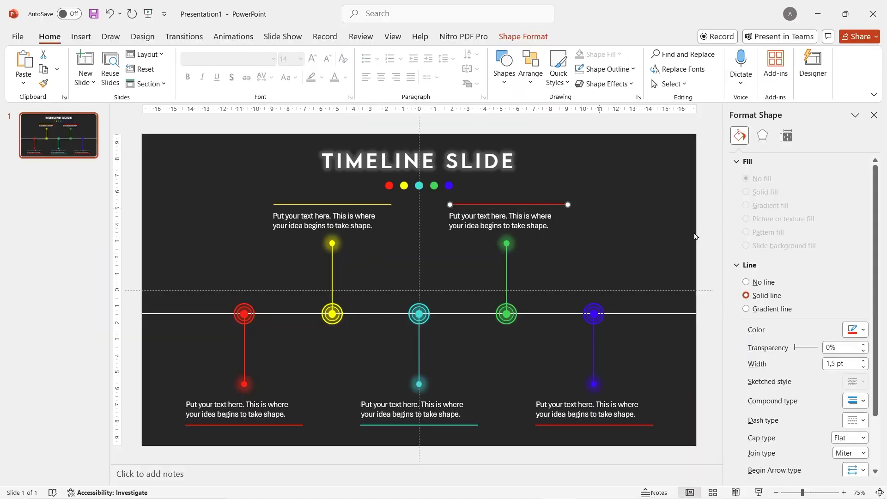
{"action": "left_click", "coordinate": [854, 330]}
{"action": "left_click", "coordinate": [777, 278]}
{"action": "left_click", "coordinate": [863, 329]}
{"action": "left_click", "coordinate": [777, 279]}
{"action": "left_click", "coordinate": [472, 351]}
{"action": "left_click", "coordinate": [873, 115]}
{"action": "scroll", "coordinate": [584, 373], "scroll_direction": "down", "scroll_amount": 1}
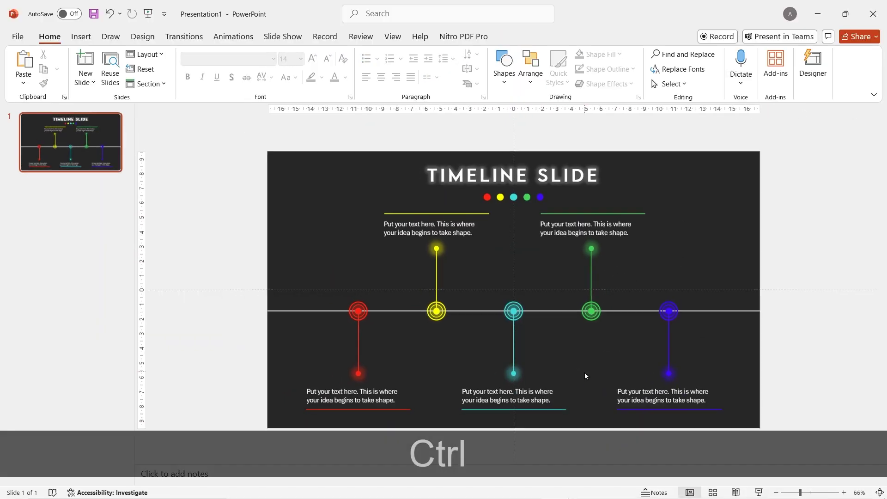
Add matching coloured year labels 2019, 2020, 2021, 2022 and 2023 beside the five circles, opposite their vertical lines.
{"action": "left_click", "coordinate": [84, 40]}
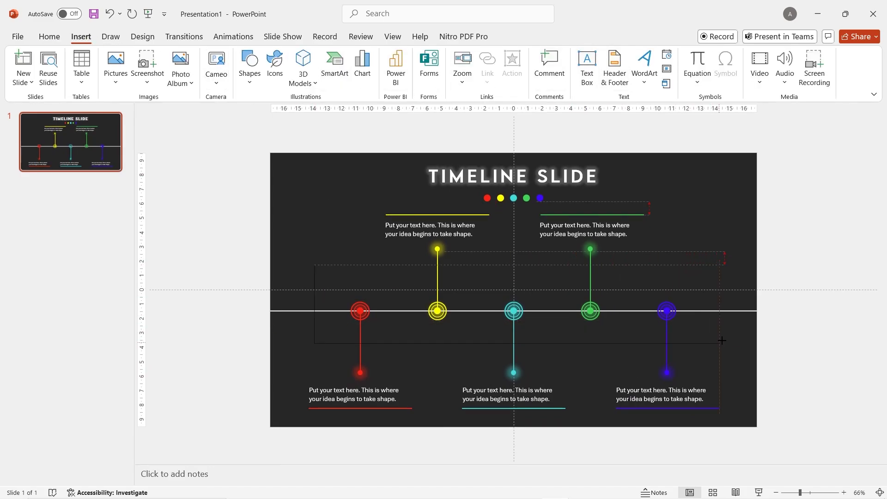
{"action": "left_click_drag", "start_coordinate": [721, 341], "coordinate": [720, 340]}
{"action": "key", "text": "ctrl+v"}
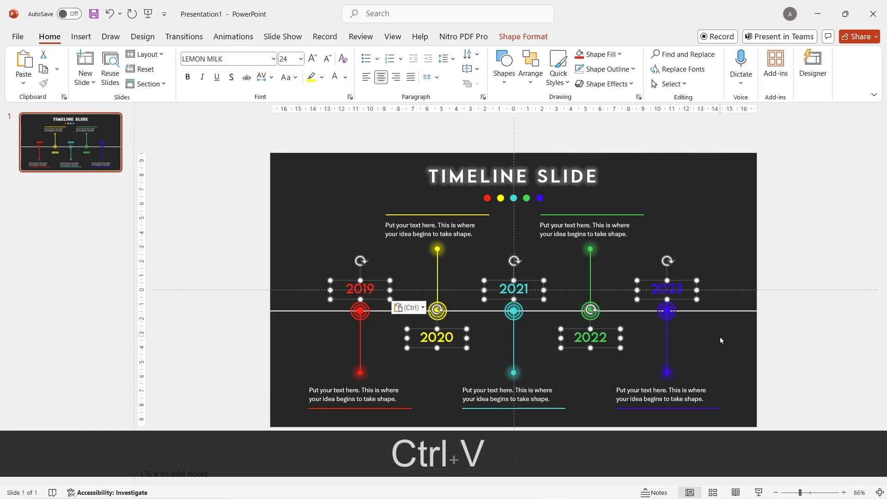
{"action": "left_click", "coordinate": [452, 362]}
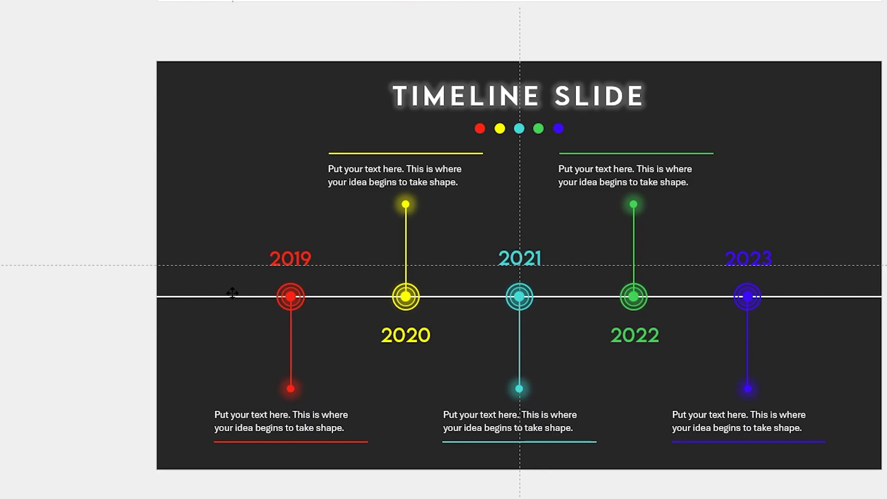
Apply a Wipe animation From Left to the white timeline line and show the list of animations.
{"action": "left_click", "coordinate": [232, 293]}
{"action": "left_click", "coordinate": [232, 37]}
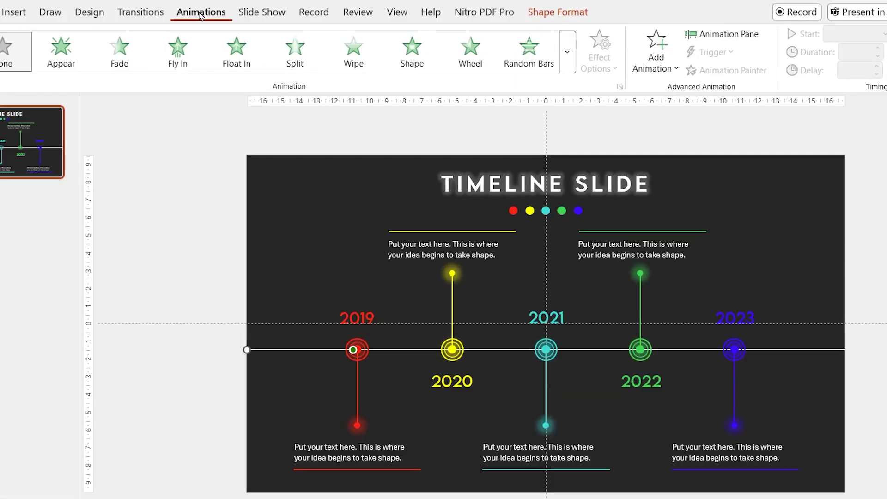
{"action": "left_click", "coordinate": [348, 53]}
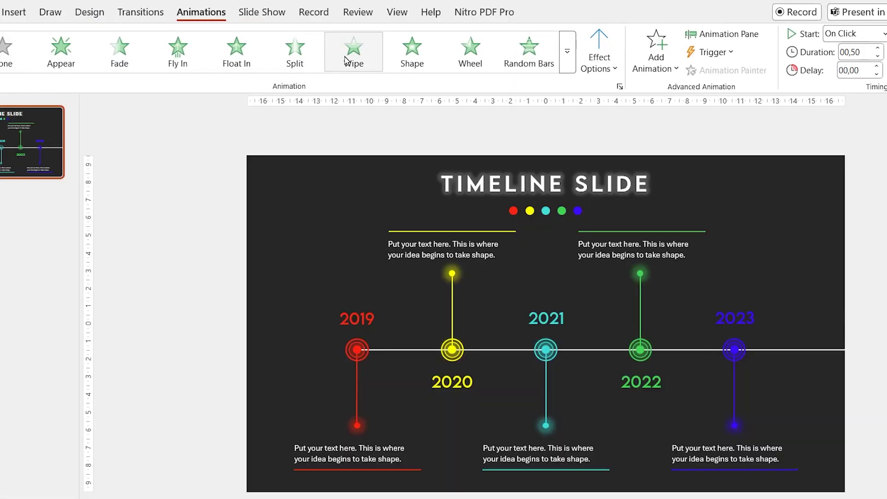
{"action": "left_click", "coordinate": [599, 49]}
{"action": "left_click", "coordinate": [609, 154]}
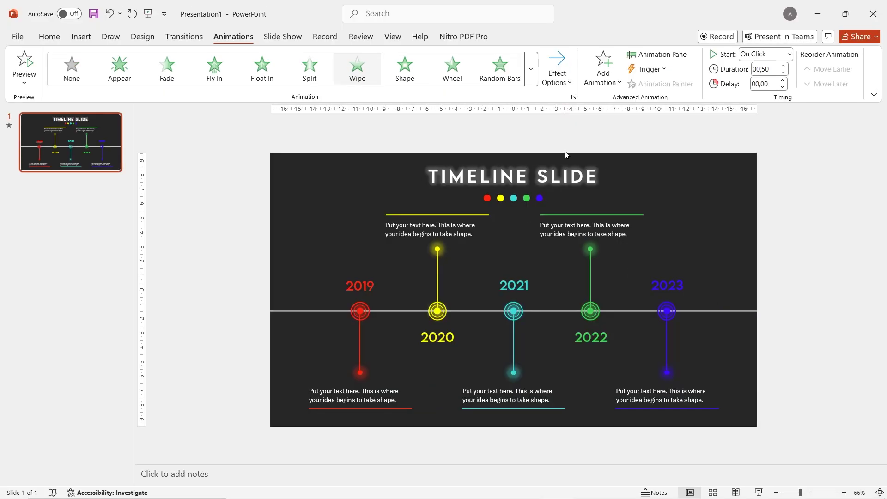
{"action": "left_click", "coordinate": [644, 59]}
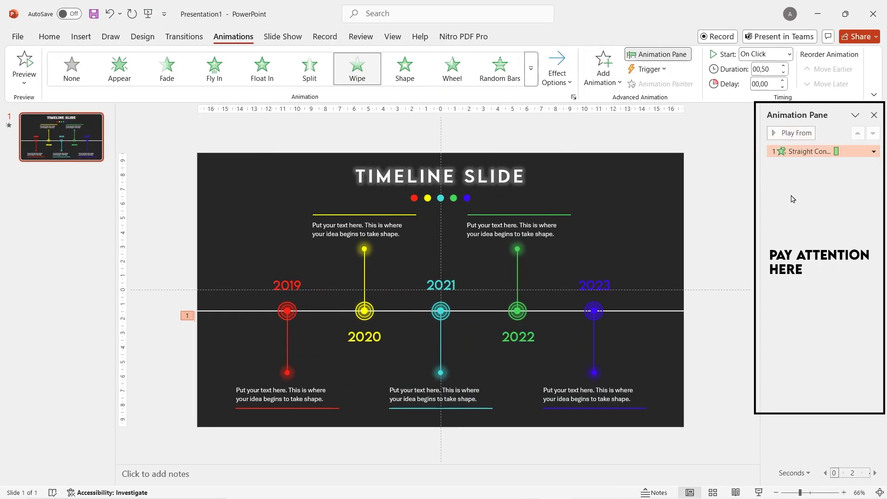
Animate the red circle and its small ring with Fade, and its larger ring with Wheel.
{"action": "left_click", "coordinate": [287, 311]}
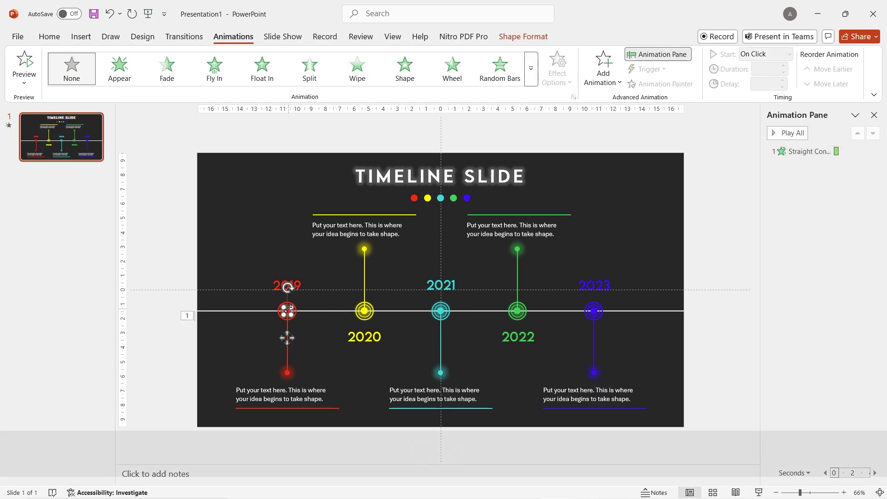
{"action": "scroll", "coordinate": [288, 329], "scroll_direction": "up", "scroll_amount": 4, "text": "ctrl"}
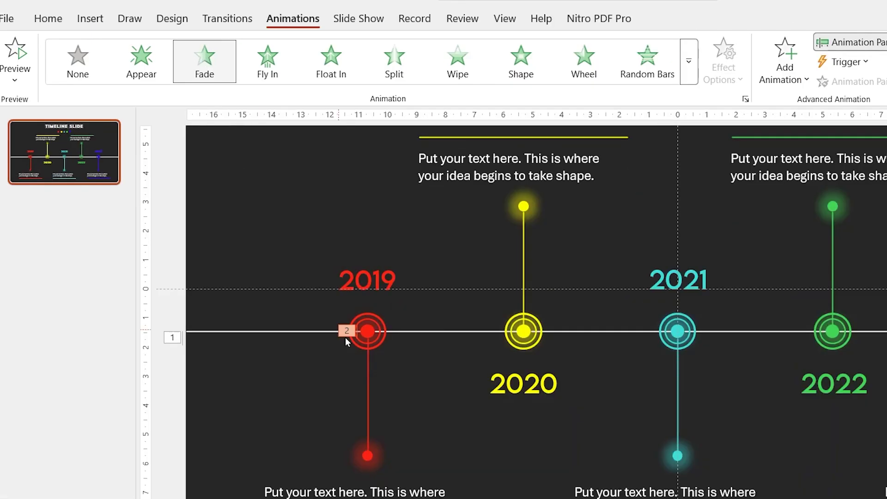
{"action": "left_click", "coordinate": [377, 337]}
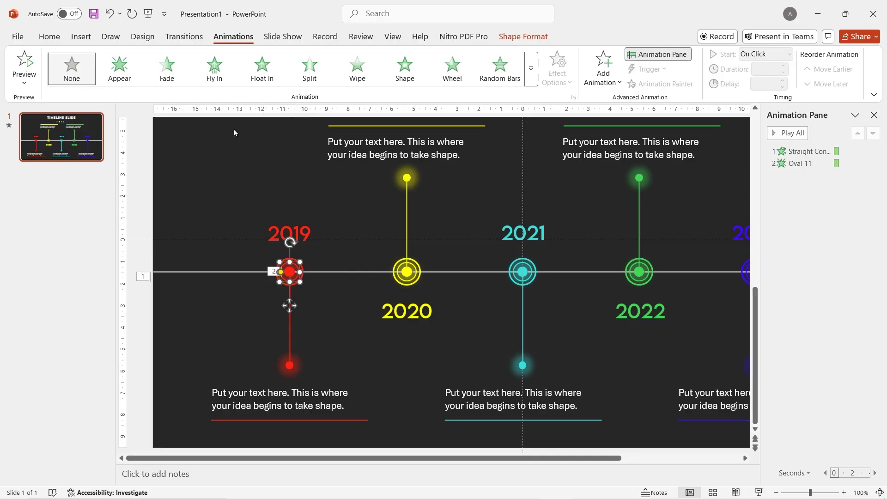
{"action": "left_click", "coordinate": [207, 72]}
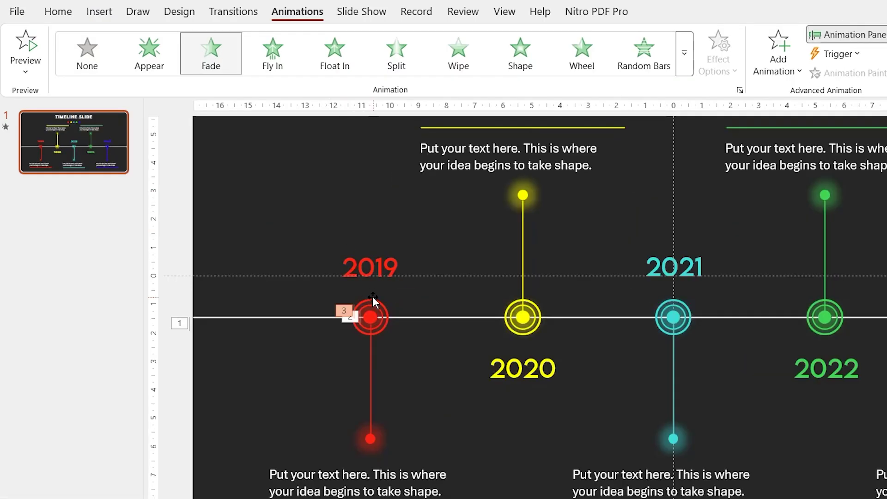
{"action": "left_click", "coordinate": [283, 267]}
{"action": "left_click", "coordinate": [452, 76]}
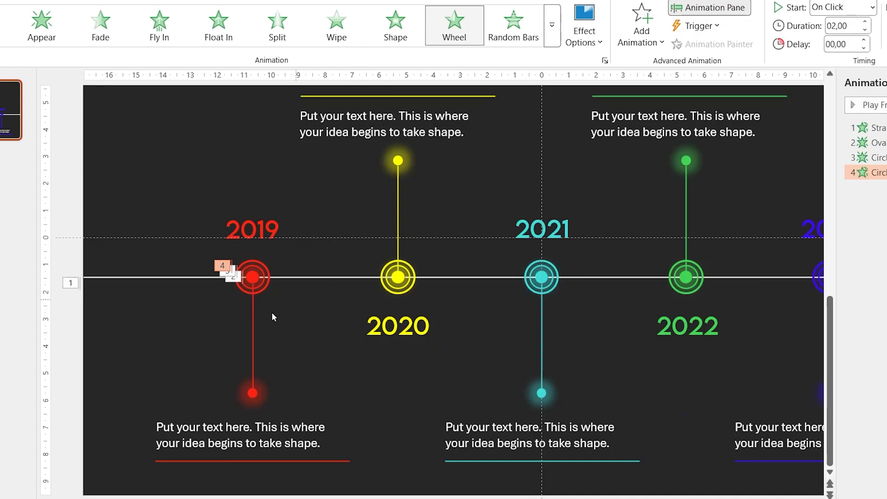
Apply a Wipe animation From Top to the red vertical line and Fade to its glowing end dot.
{"action": "left_click", "coordinate": [252, 341]}
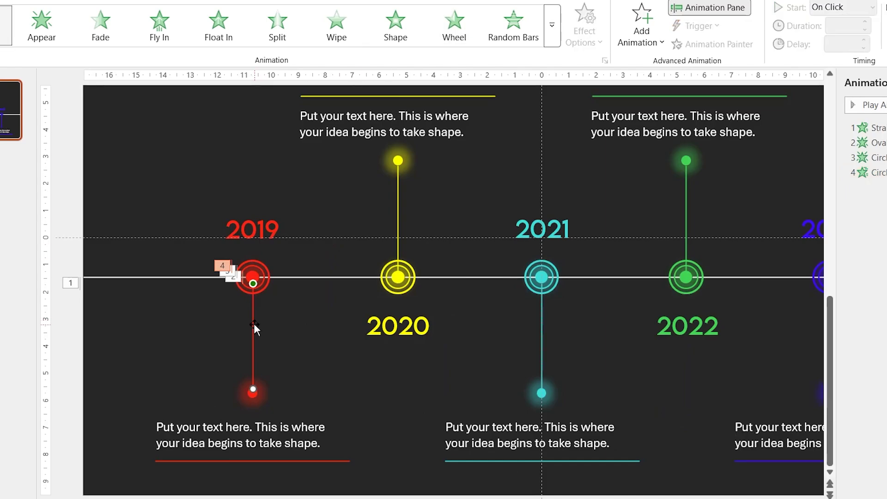
{"action": "left_click", "coordinate": [336, 26]}
{"action": "left_click", "coordinate": [589, 37]}
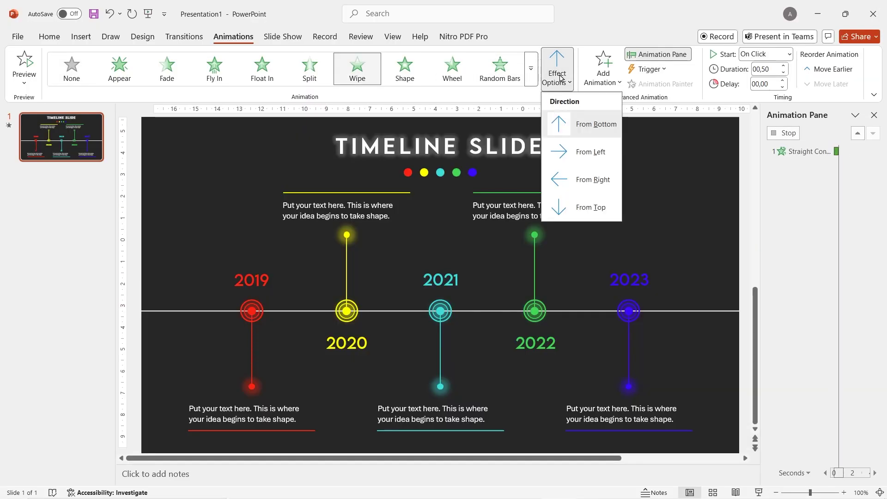
{"action": "left_click", "coordinate": [591, 207]}
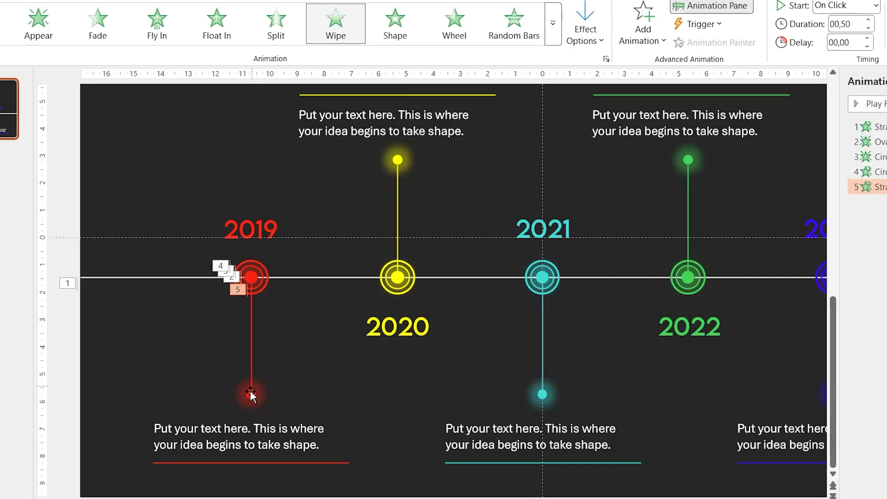
{"action": "left_click", "coordinate": [251, 392]}
{"action": "left_click", "coordinate": [97, 21]}
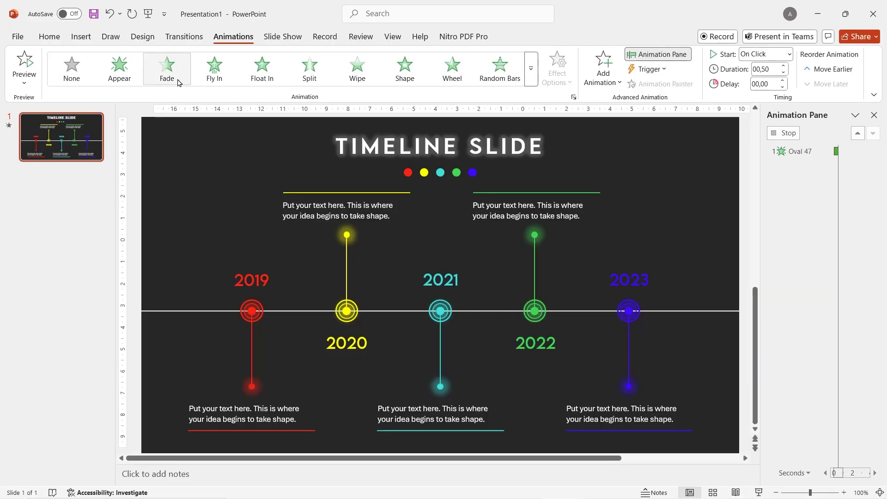
Apply a Wipe animation From Left to the red horizontal line below the text.
{"action": "left_click", "coordinate": [307, 420]}
{"action": "left_click", "coordinate": [357, 68]}
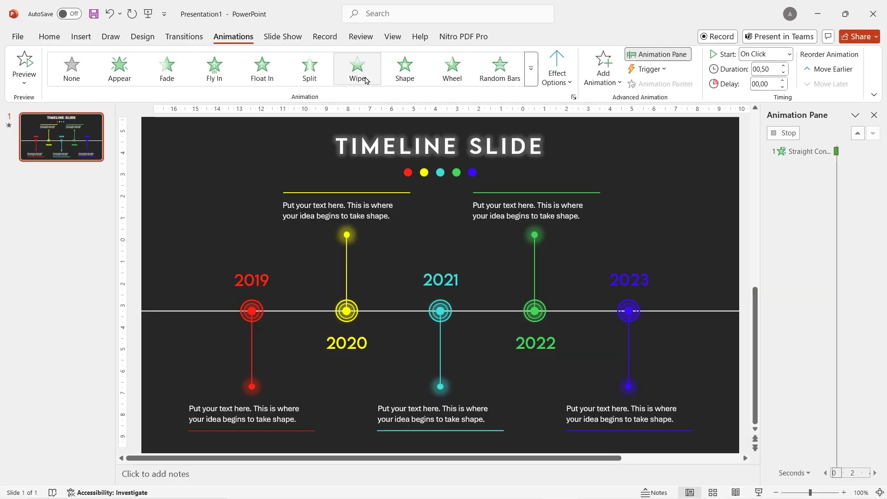
{"action": "left_click", "coordinate": [557, 69]}
{"action": "left_click", "coordinate": [564, 155]}
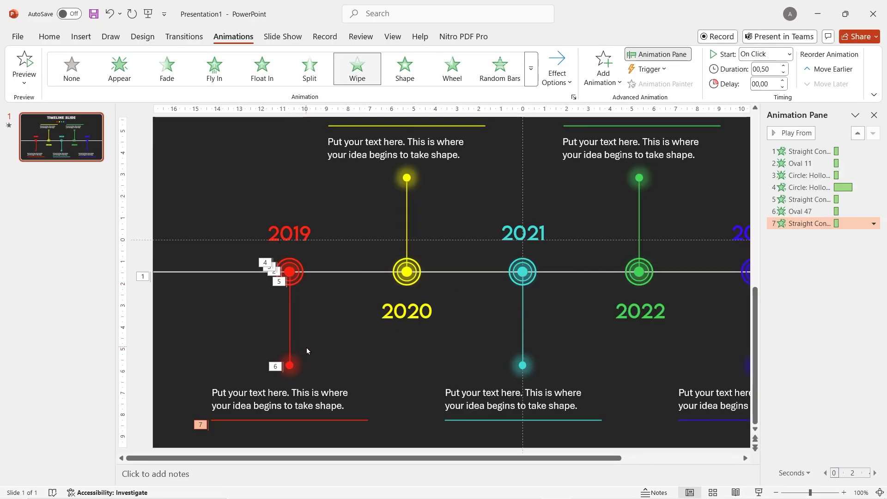
Apply a Fade animation to the red group's placeholder text and the 2019 label together.
{"action": "left_click", "coordinate": [305, 398]}
{"action": "left_click", "coordinate": [304, 232], "text": "shift"}
{"action": "left_click", "coordinate": [168, 67]}
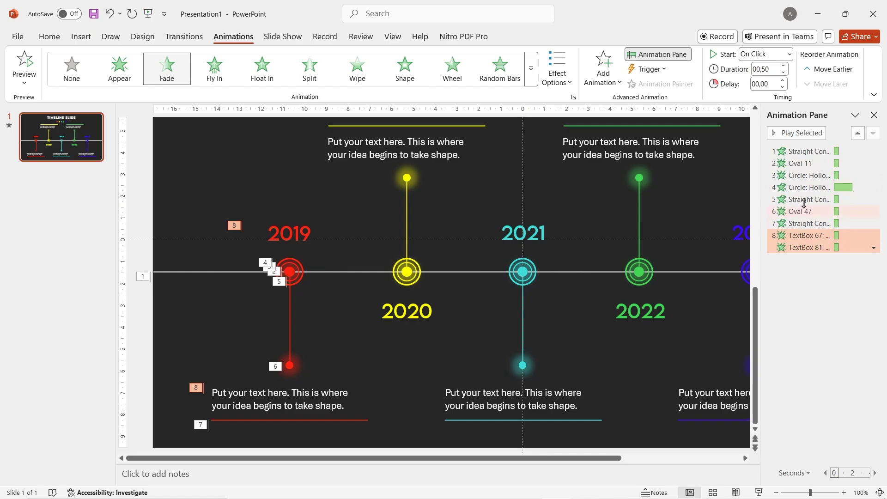
Set all animations from the red circle to the last text box to start With Previous.
{"action": "left_click", "coordinate": [803, 163]}
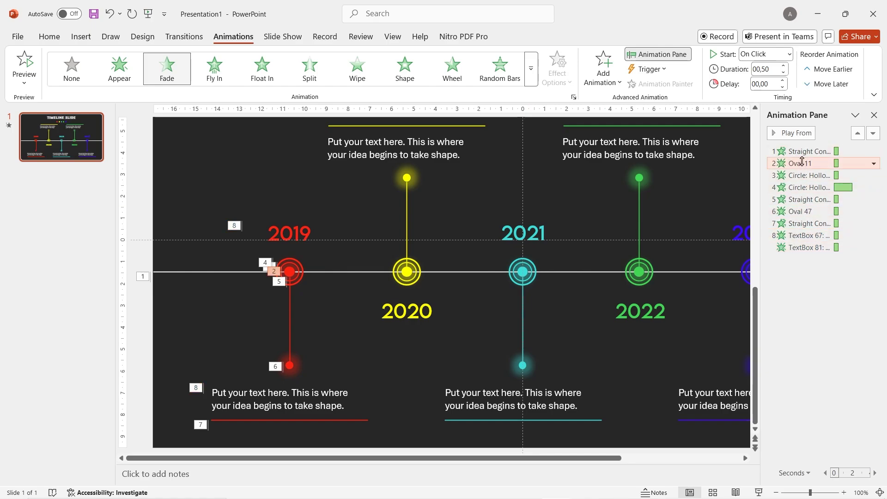
{"action": "left_click", "coordinate": [809, 247], "text": "shift"}
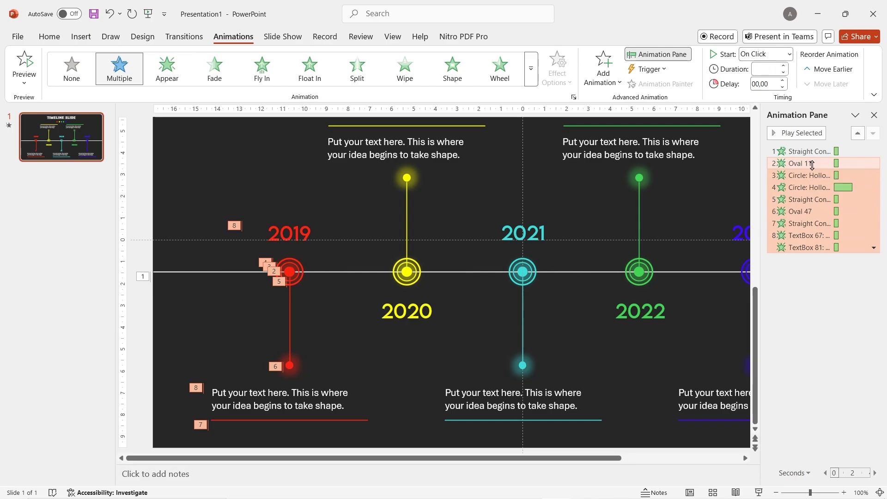
{"action": "left_click", "coordinate": [873, 163]}
{"action": "left_click", "coordinate": [815, 187]}
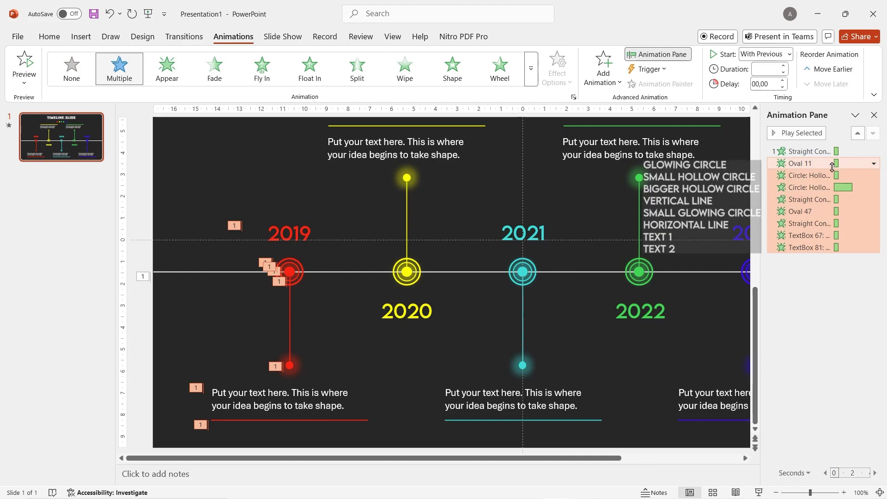
Stagger the red group's animation start times from circle and rings to line, dot and texts, shortening the larger ring's duration.
{"action": "left_click_drag", "start_coordinate": [837, 163], "coordinate": [840, 163]}
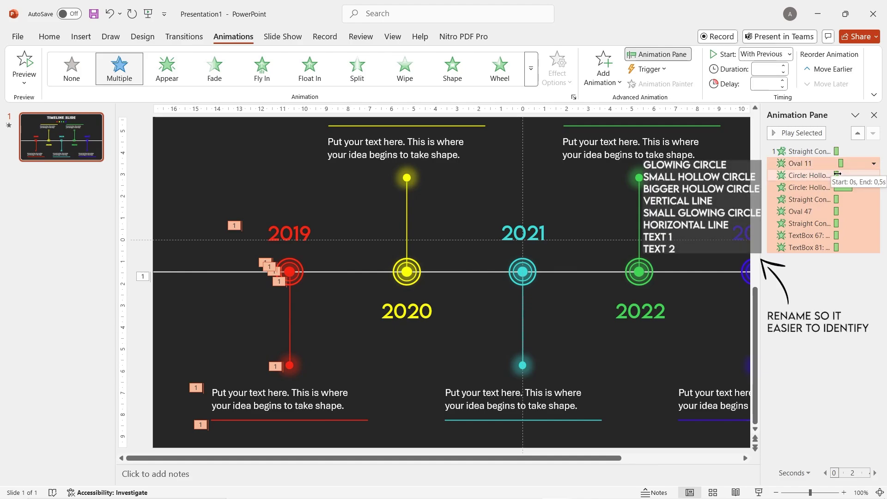
{"action": "left_click_drag", "start_coordinate": [836, 175], "coordinate": [840, 176]}
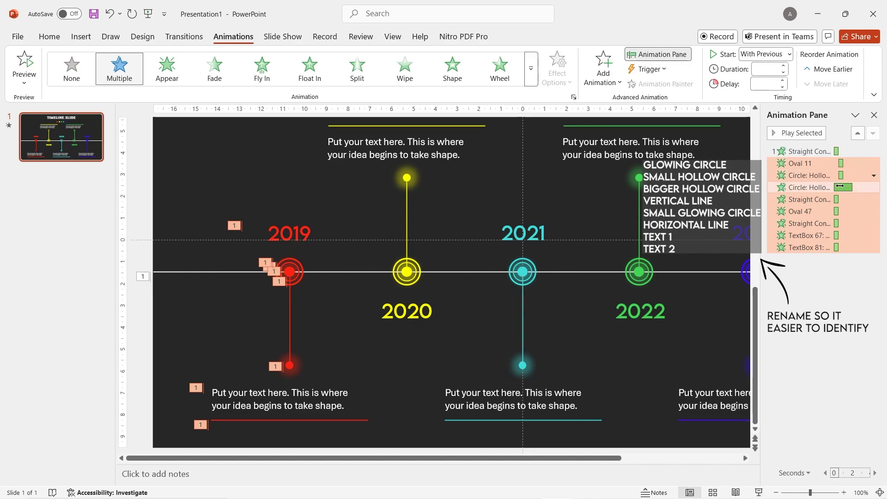
{"action": "left_click_drag", "start_coordinate": [849, 187], "coordinate": [864, 249]}
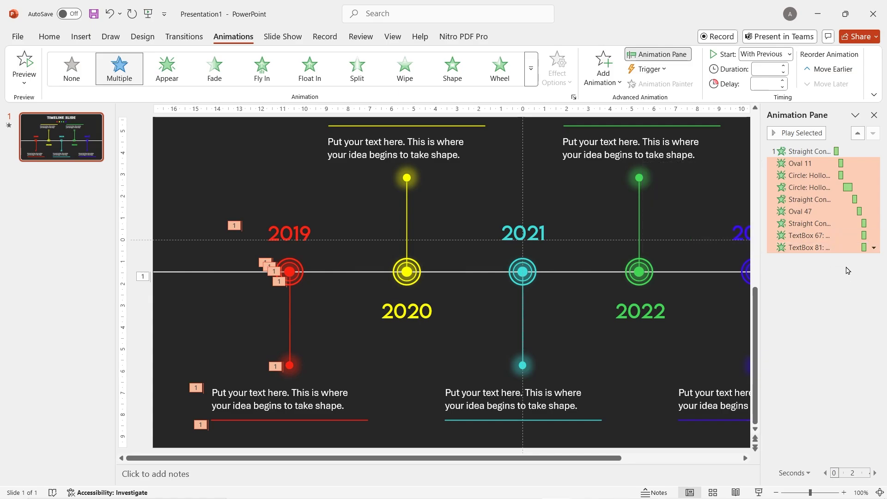